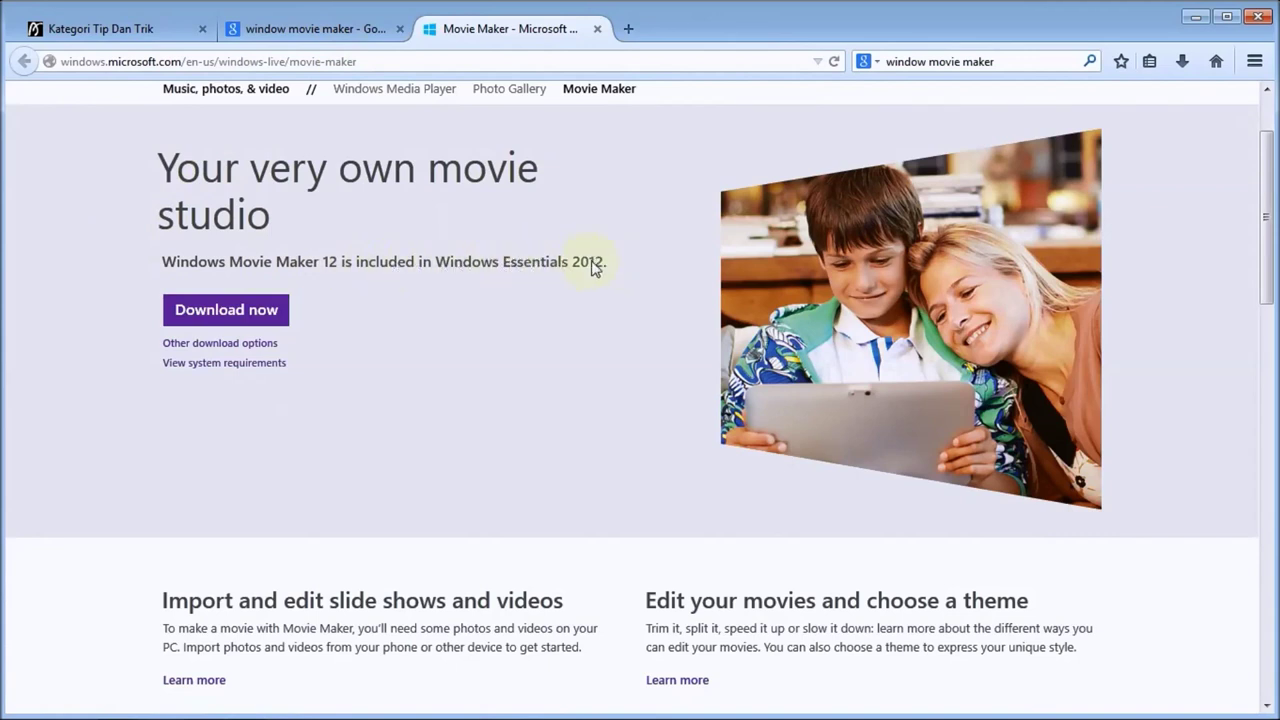
# Open the other download options in a new tab and examine which Windows Essentials edition fits each Windows version and which languages are offered
pyautogui.scroll(-2, 650, 352)
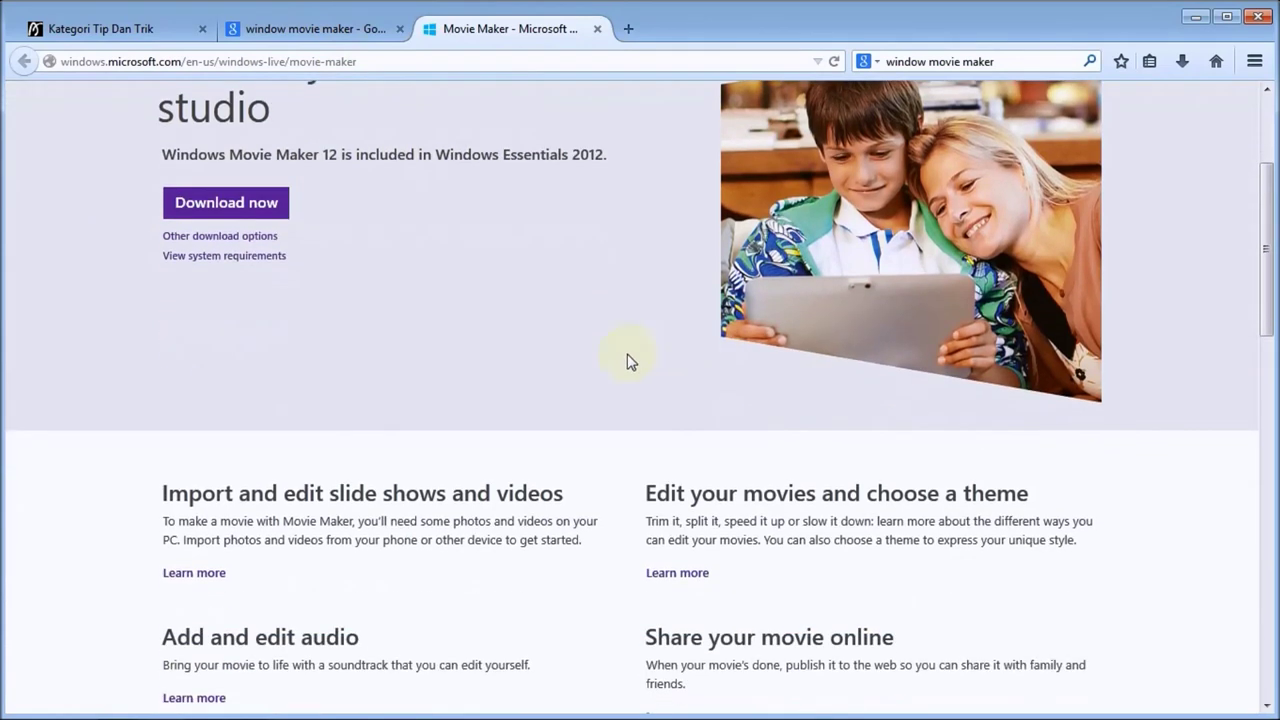
pyautogui.rightClick(197, 242)
pyautogui.click(252, 251)
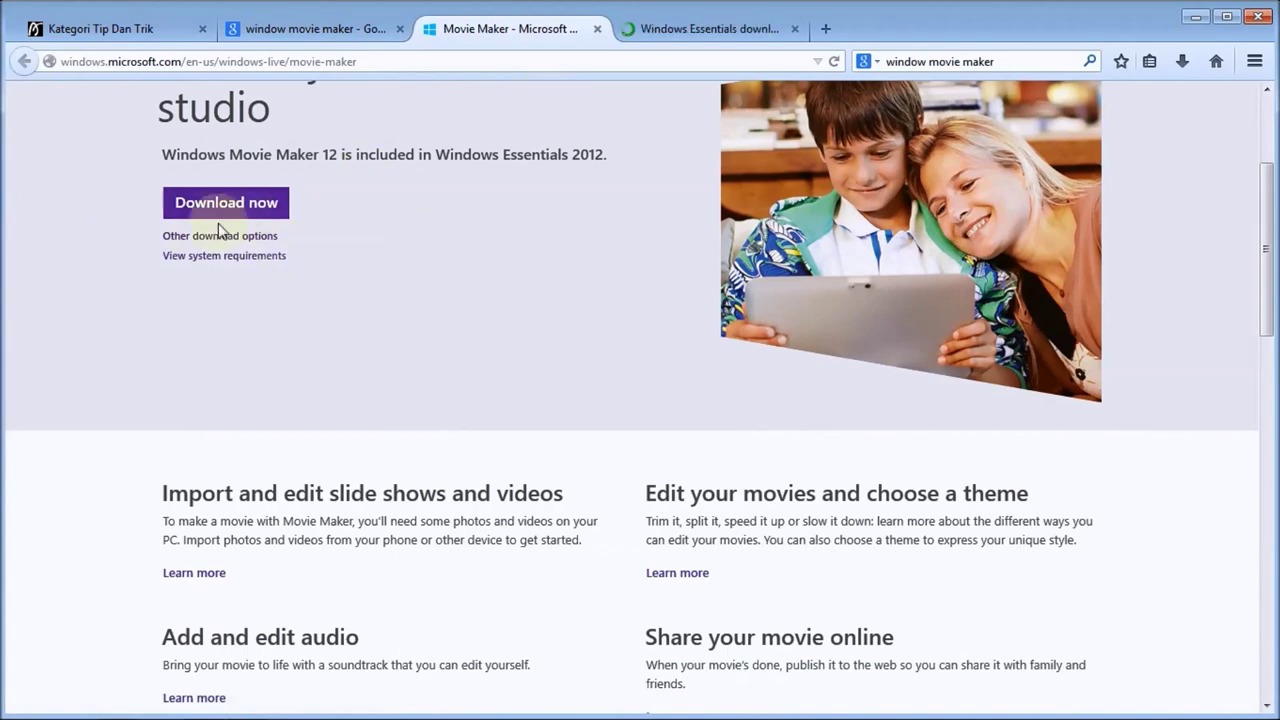
pyautogui.click(673, 29)
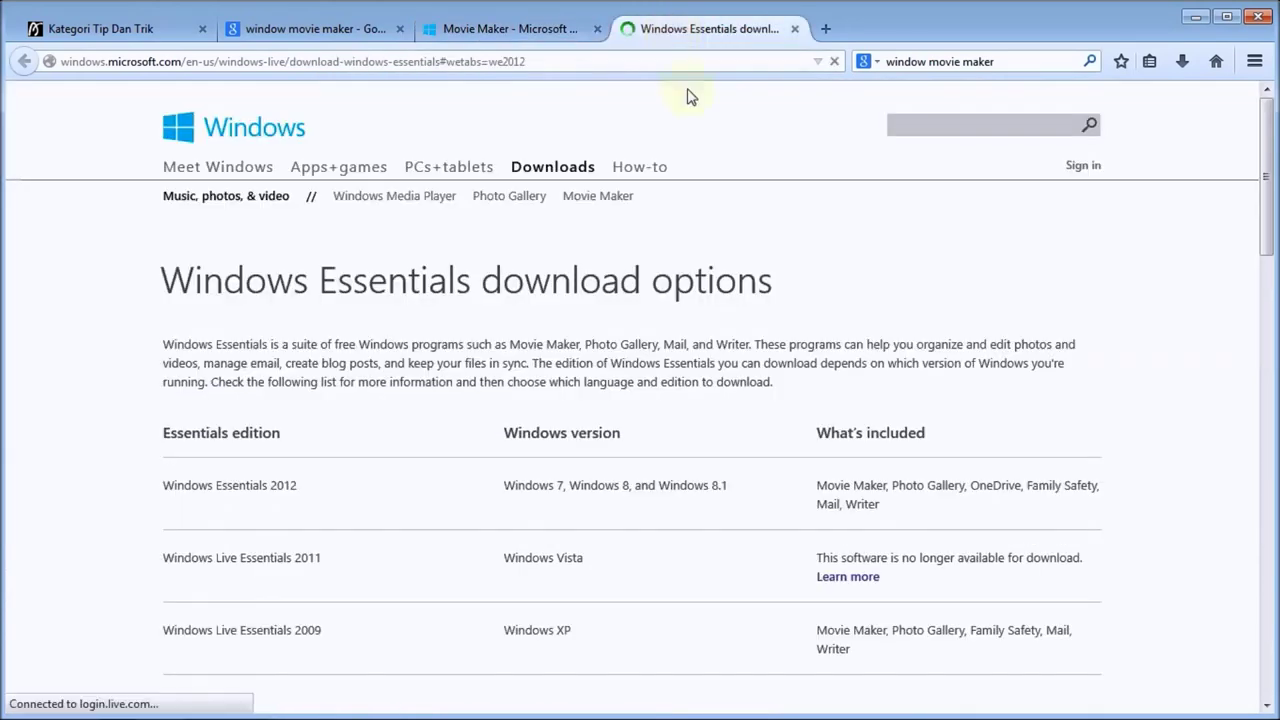
pyautogui.scroll(-2, 900, 250)
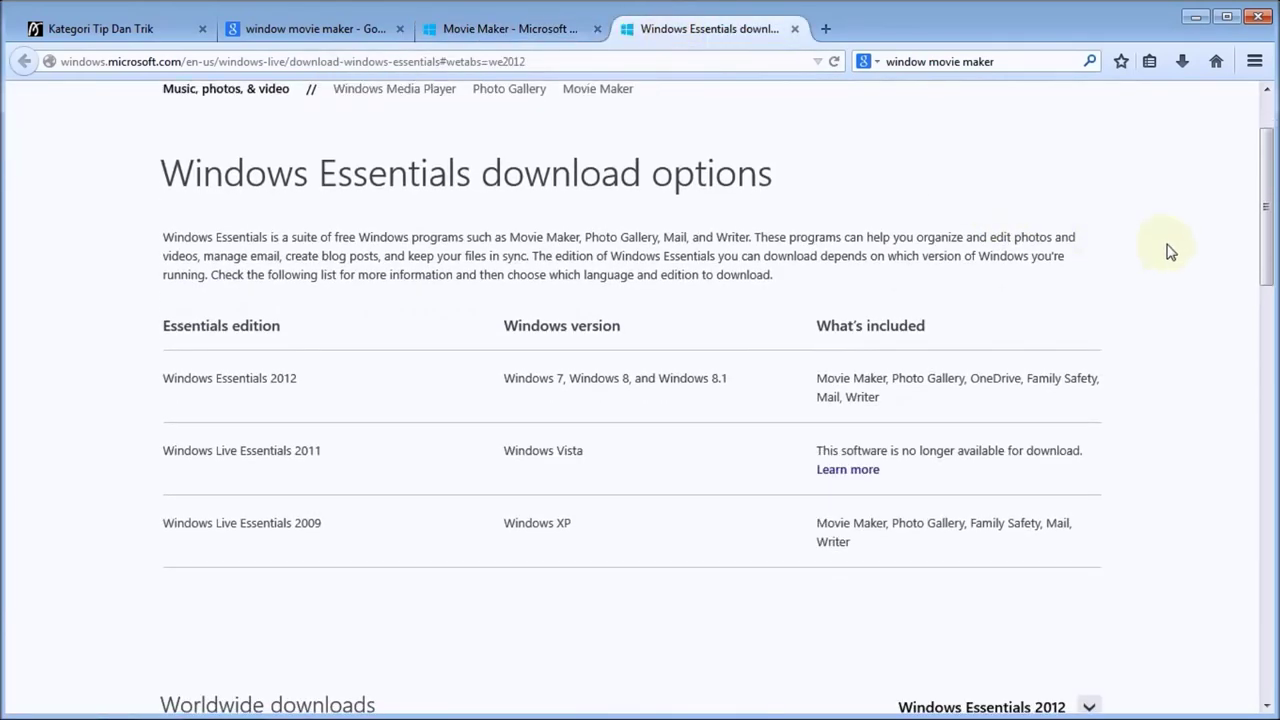
pyautogui.scroll(-2, 1166, 249)
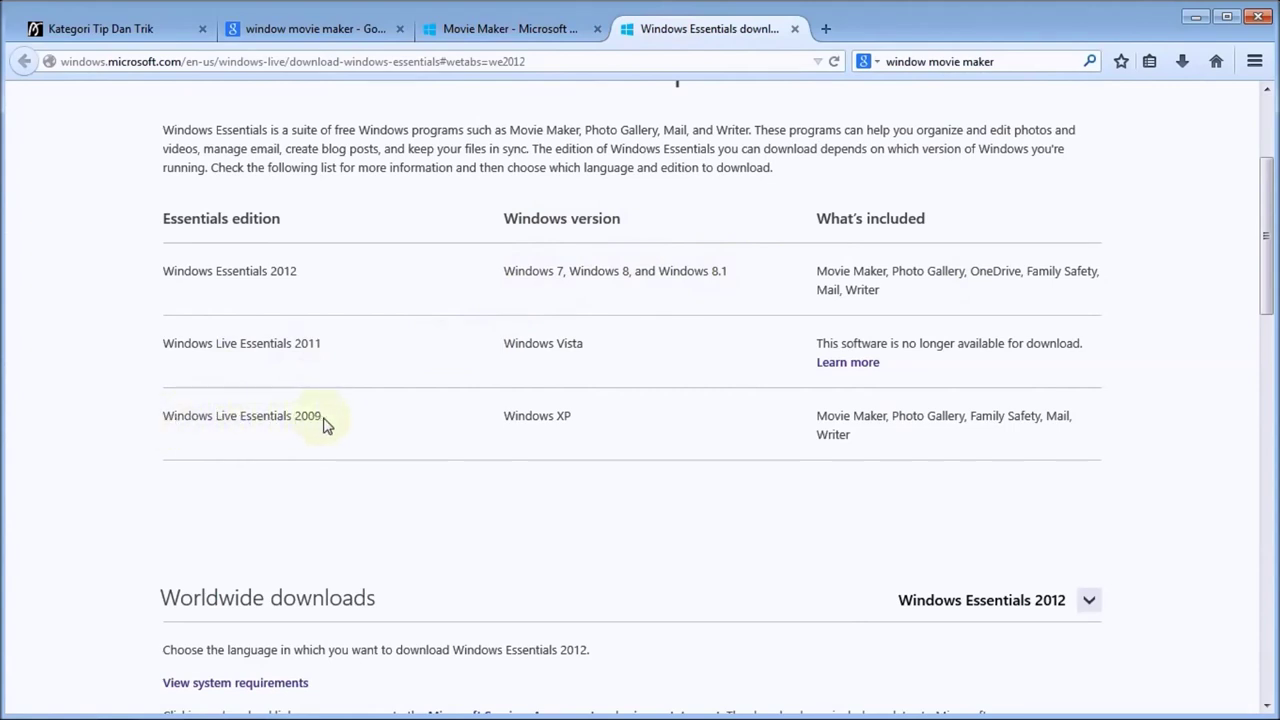
pyautogui.scroll(-10, 1197, 408)
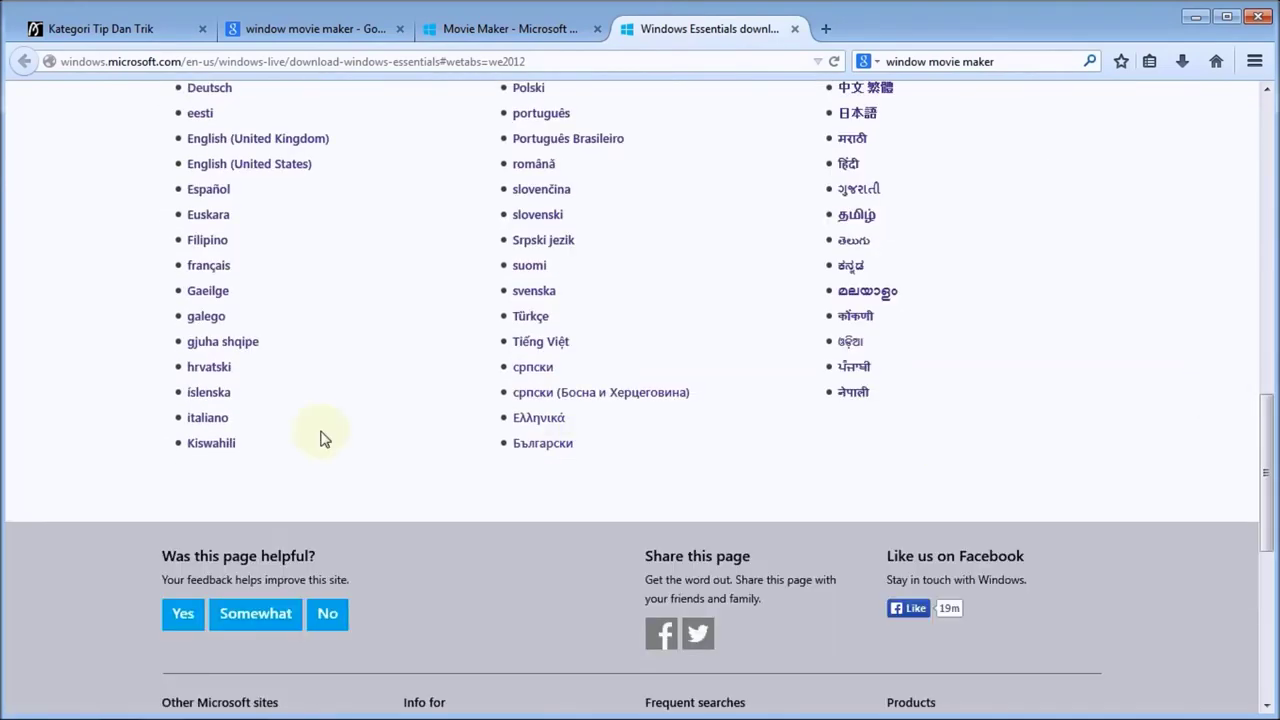
pyautogui.scroll(5, 100, 376)
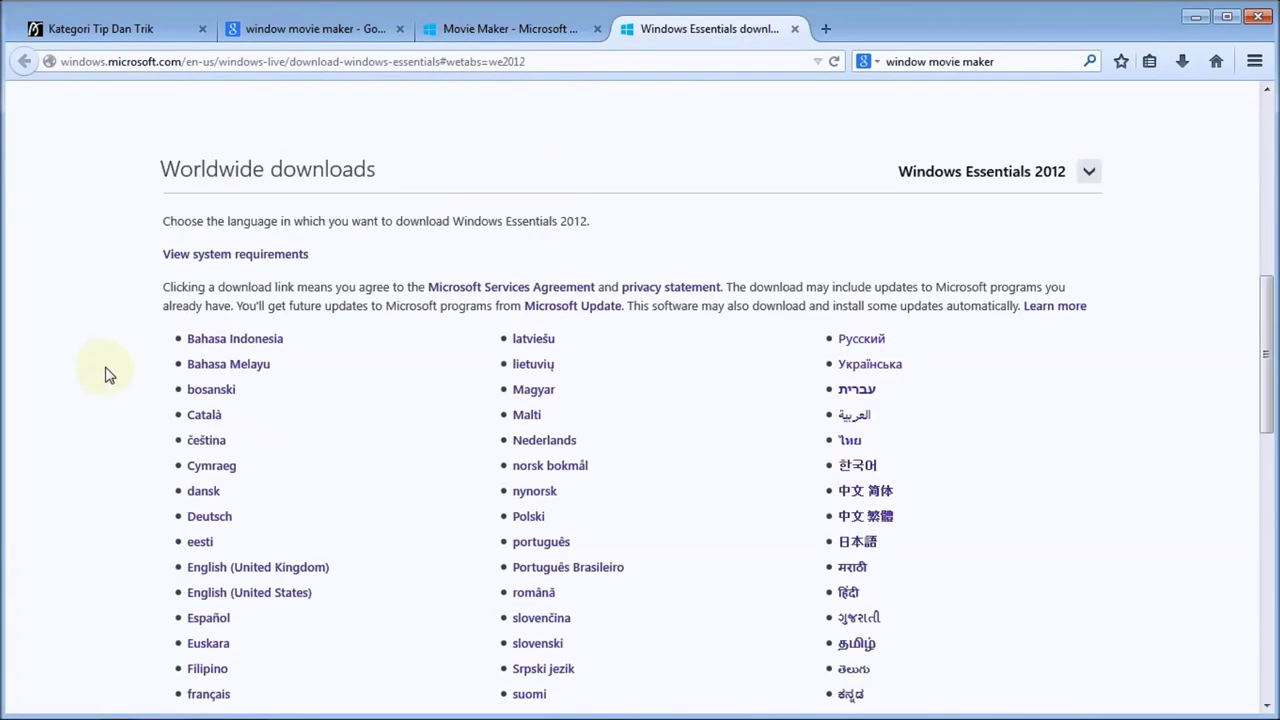
pyautogui.scroll(3, 108, 375)
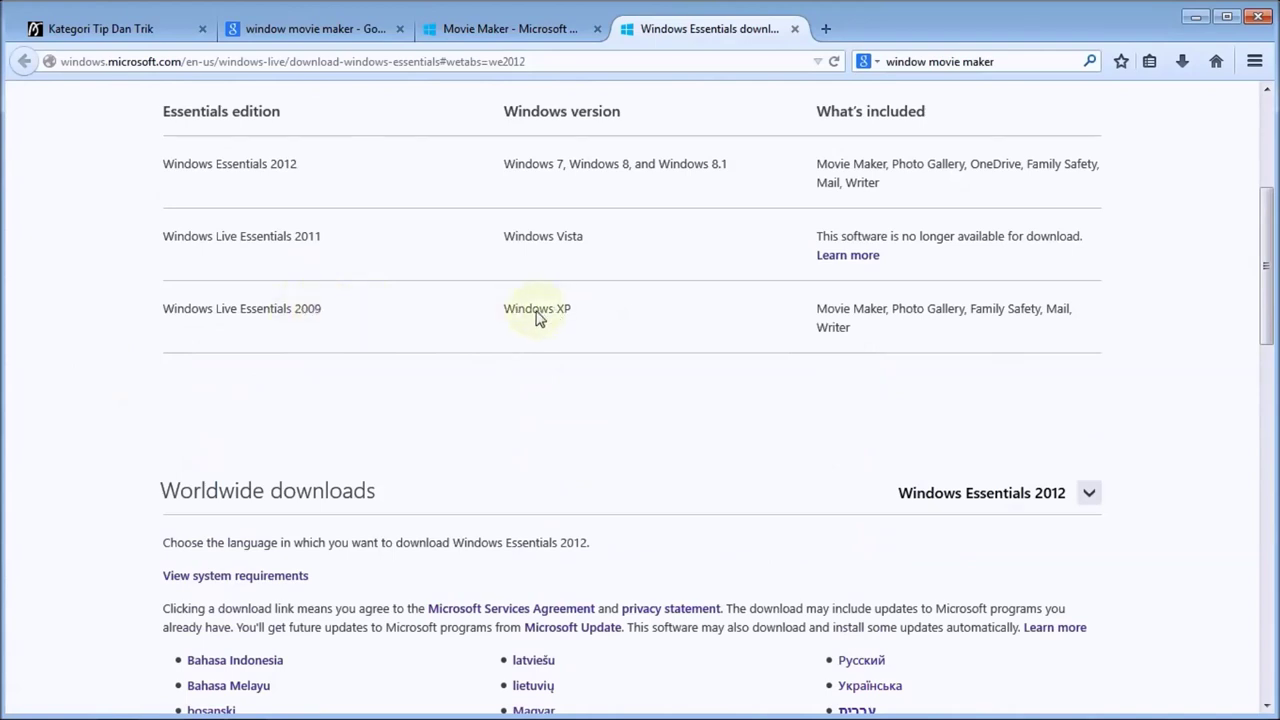
pyautogui.scroll(3, 537, 316)
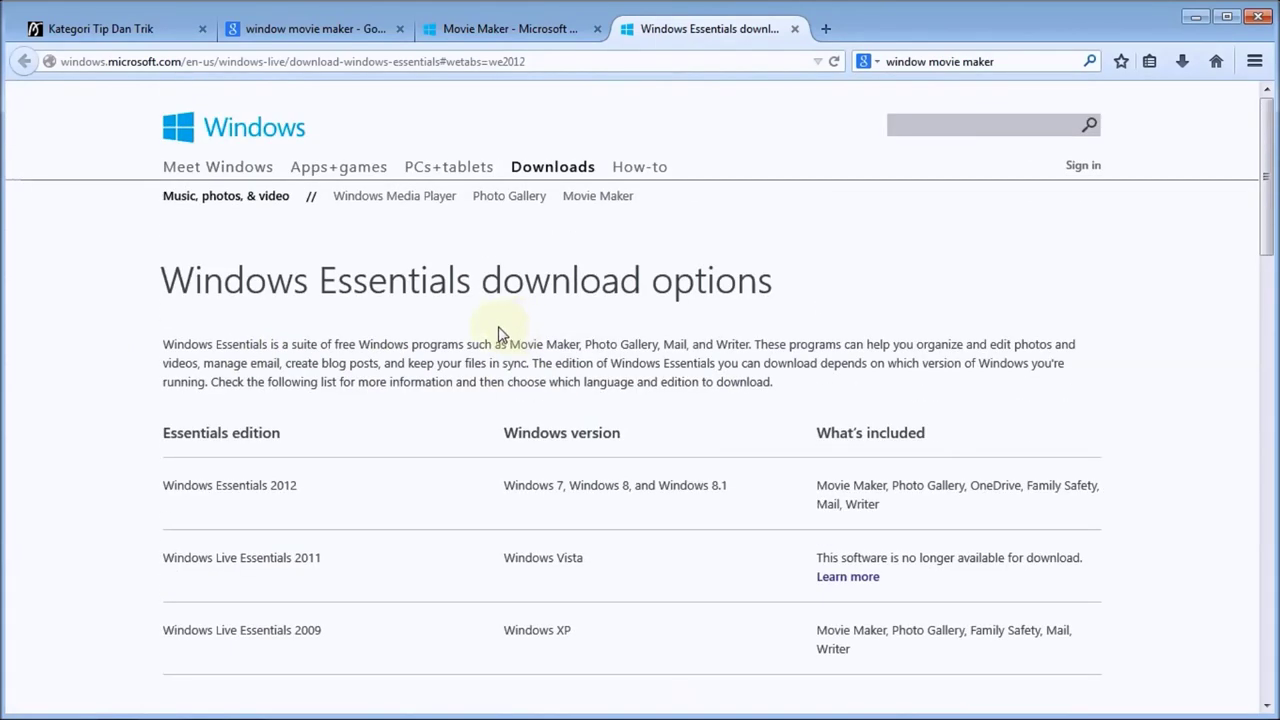
# Download wlsetup-web.exe from the Movie Maker page into the abem software folder, replacing the existing file
pyautogui.click(505, 29)
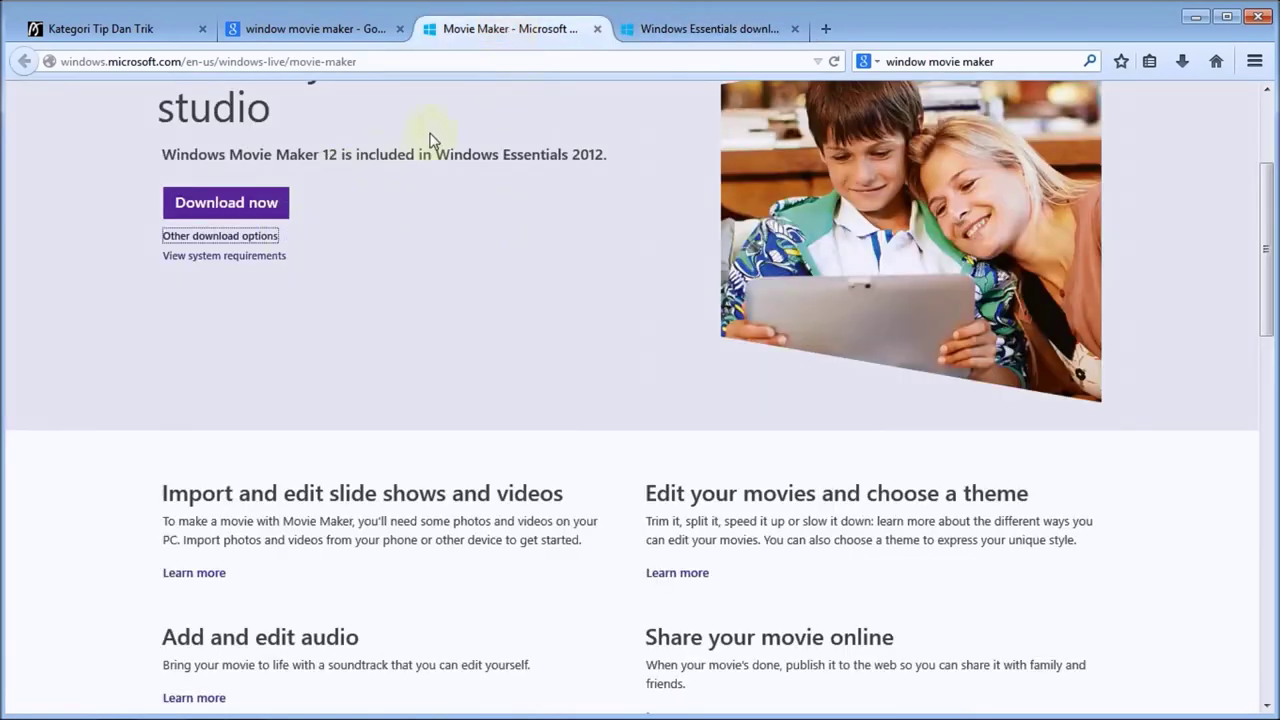
pyautogui.click(222, 205)
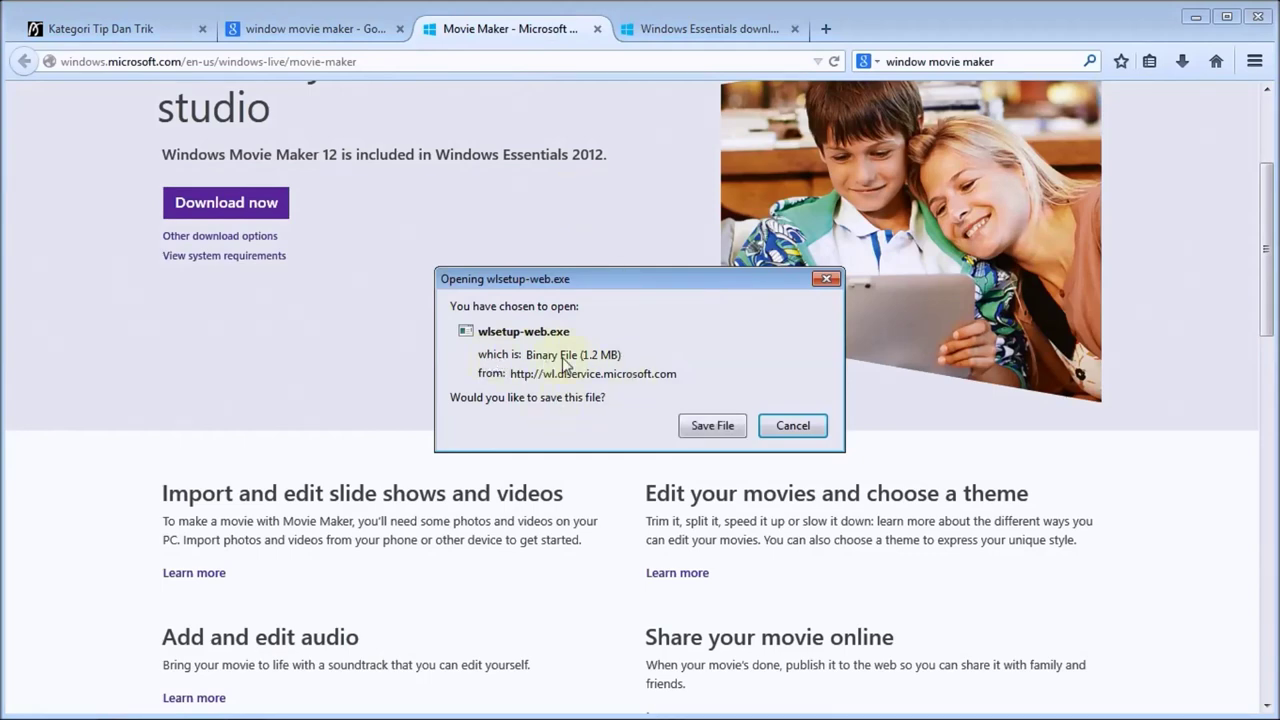
pyautogui.click(708, 427)
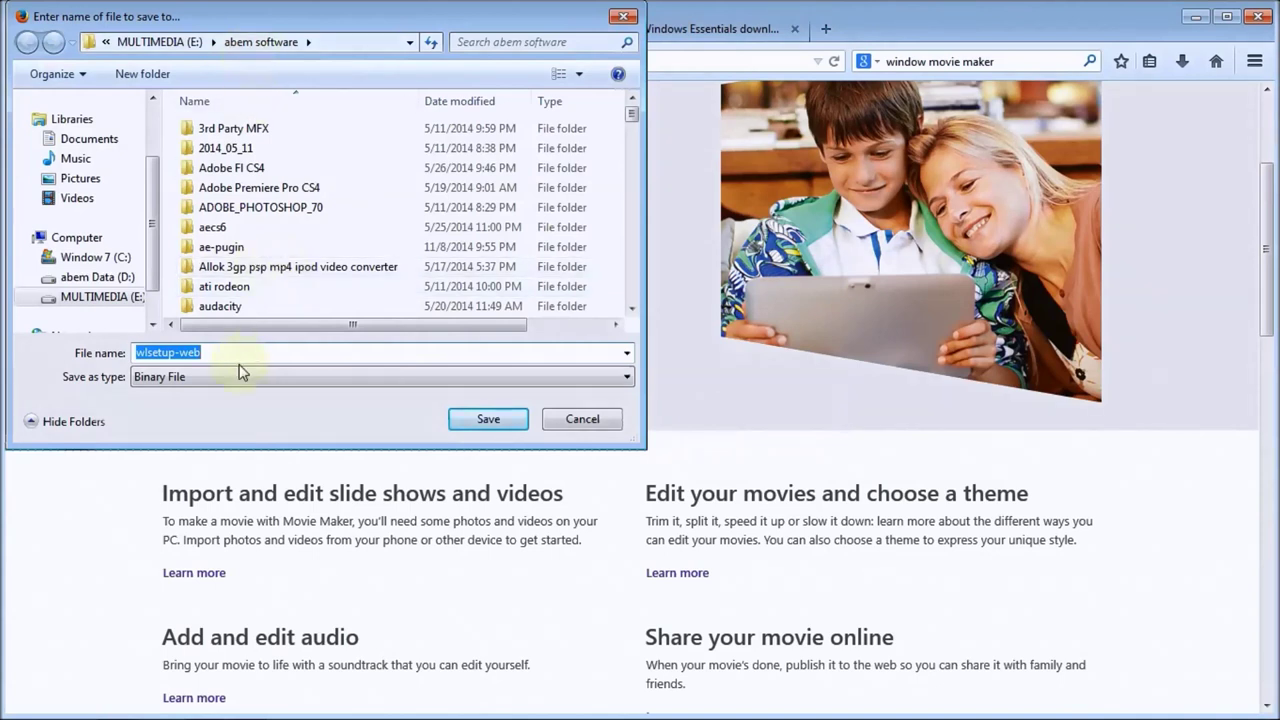
pyautogui.click(463, 424)
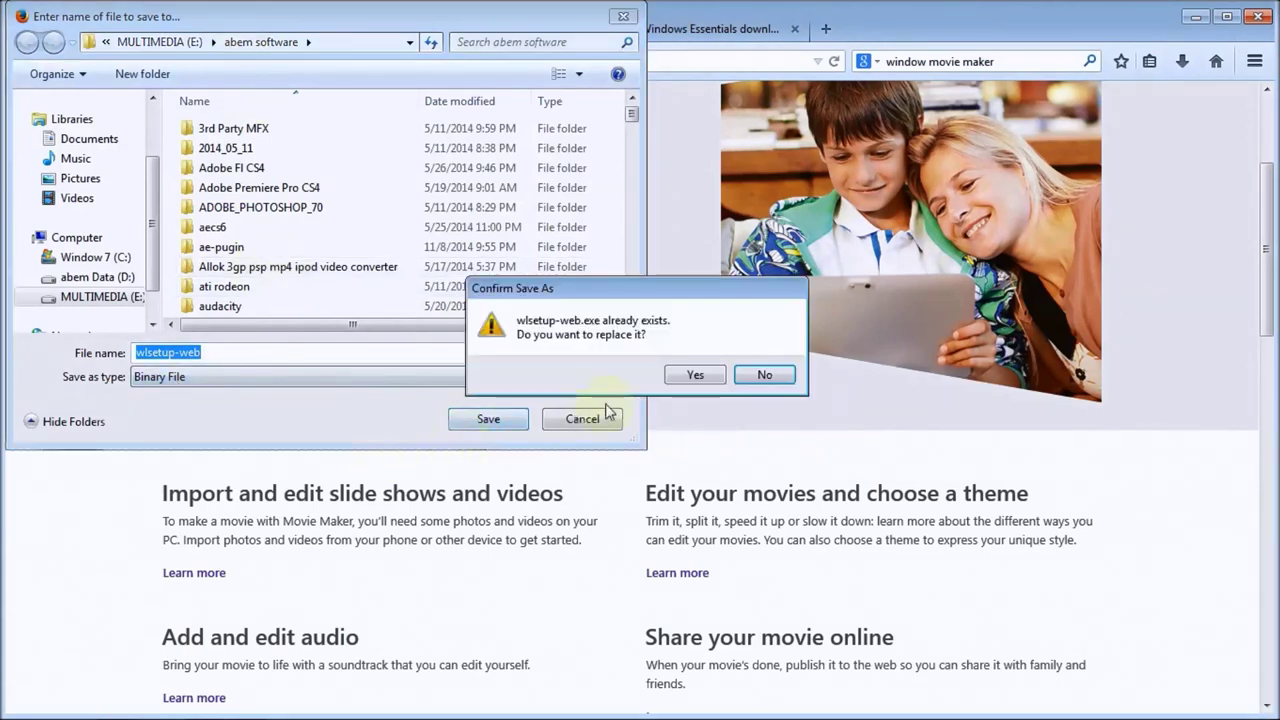
pyautogui.click(696, 376)
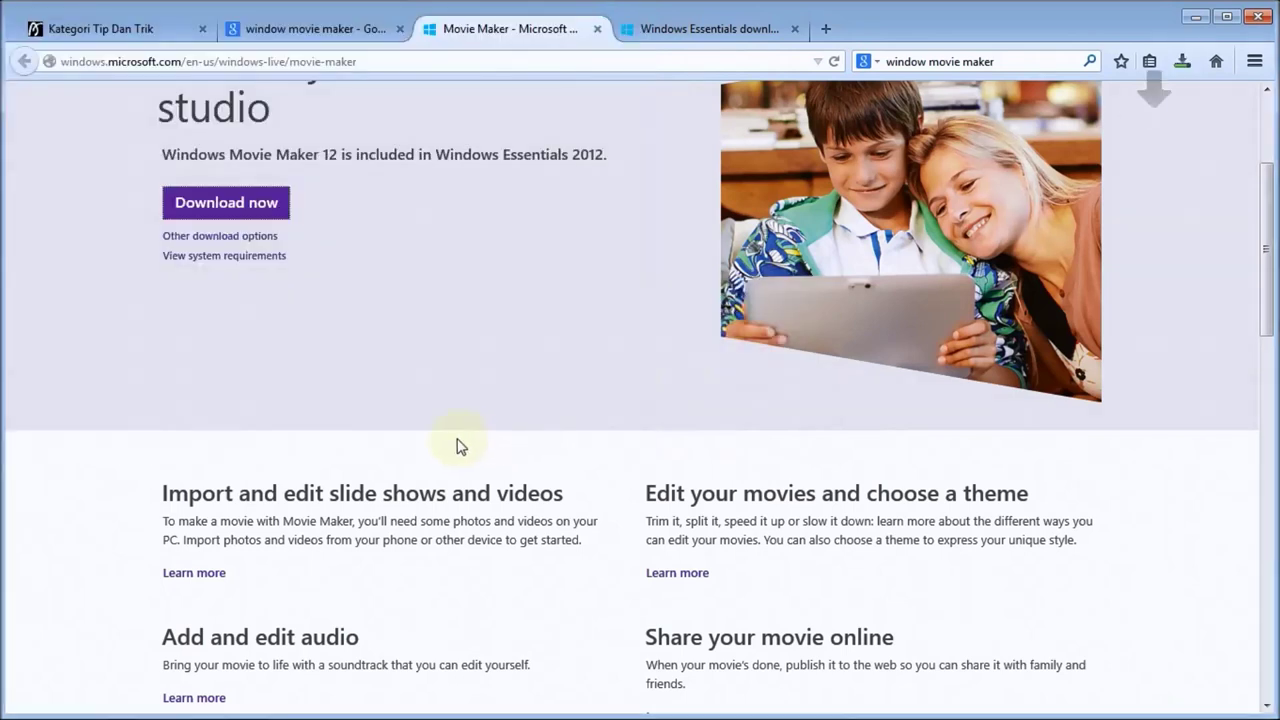
# Run the downloaded wlsetup-web.exe installer and allow it past the security warning
pyautogui.click(1183, 63)
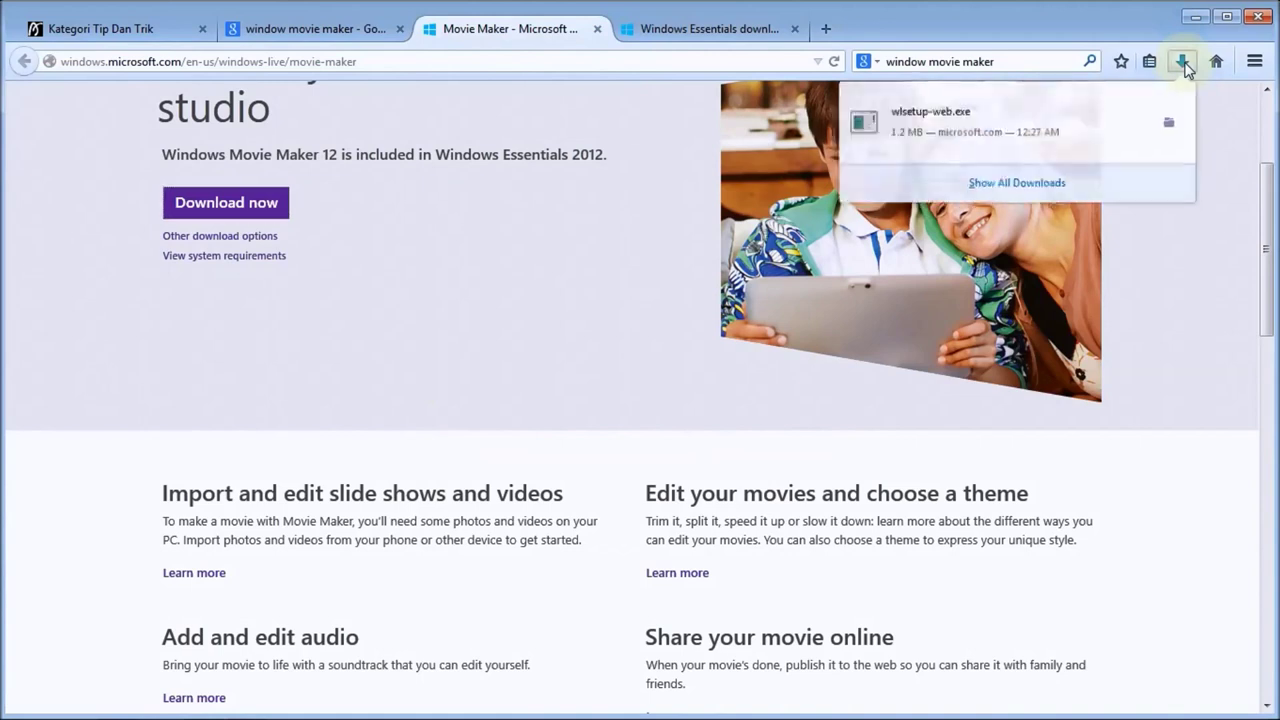
pyautogui.click(940, 134)
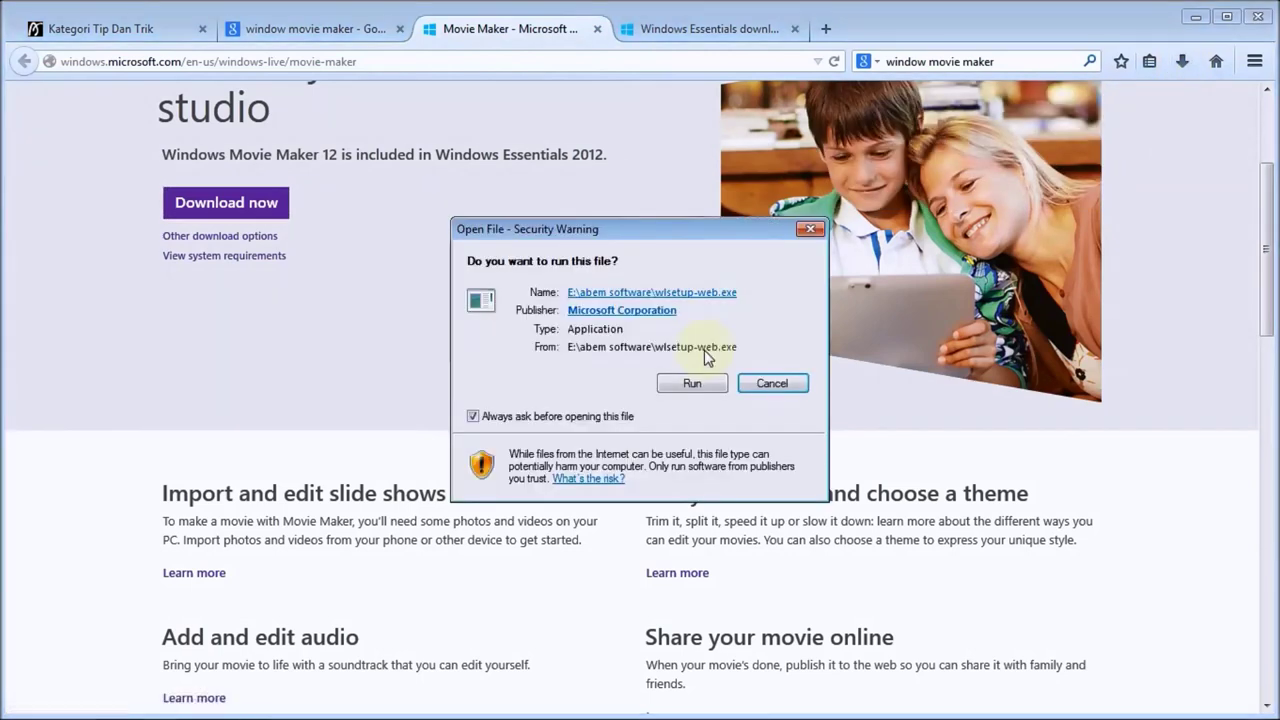
pyautogui.click(699, 385)
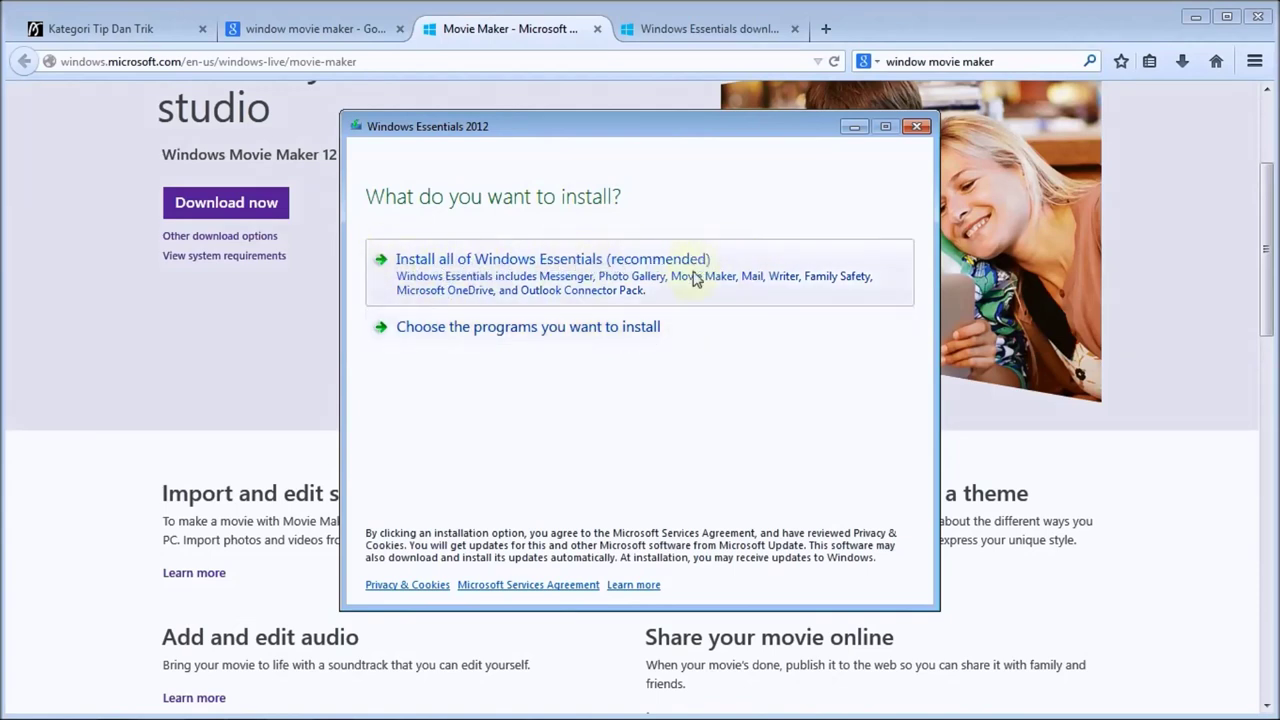
# Choose the programs to install, keeping only Photo Gallery and Movie Maker selected, and start the installation
pyautogui.click(500, 330)
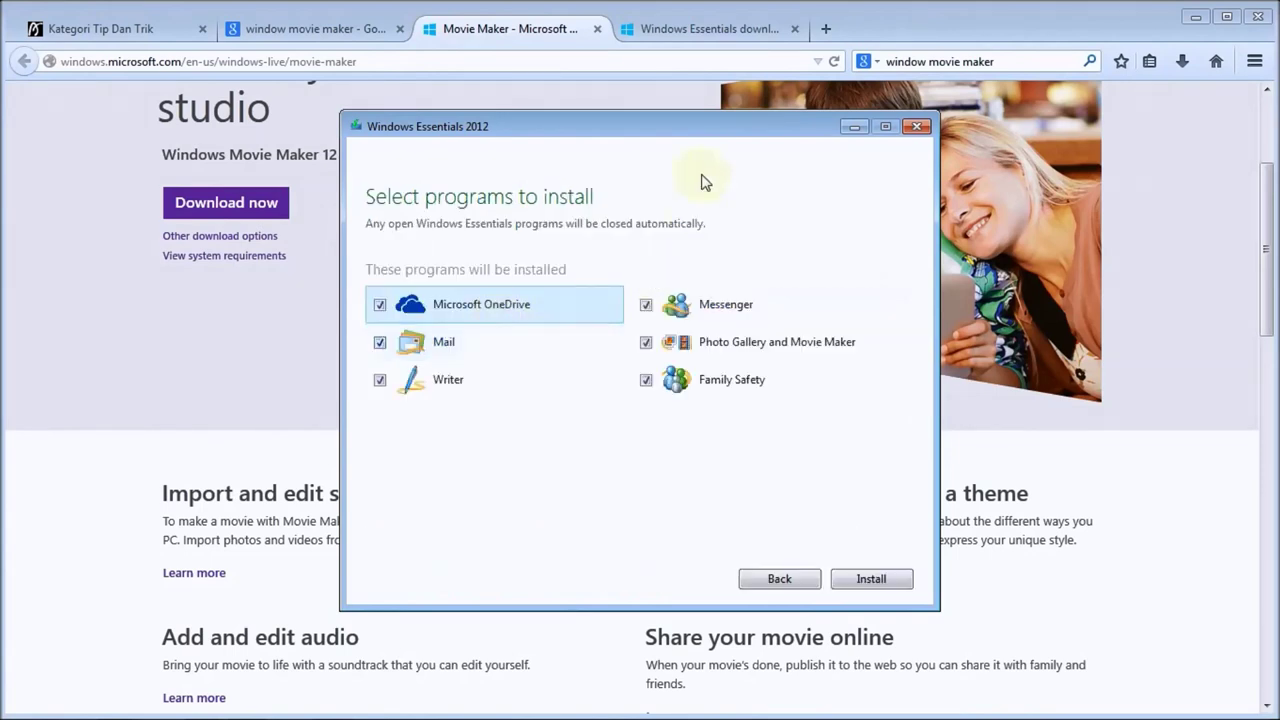
pyautogui.click(380, 305)
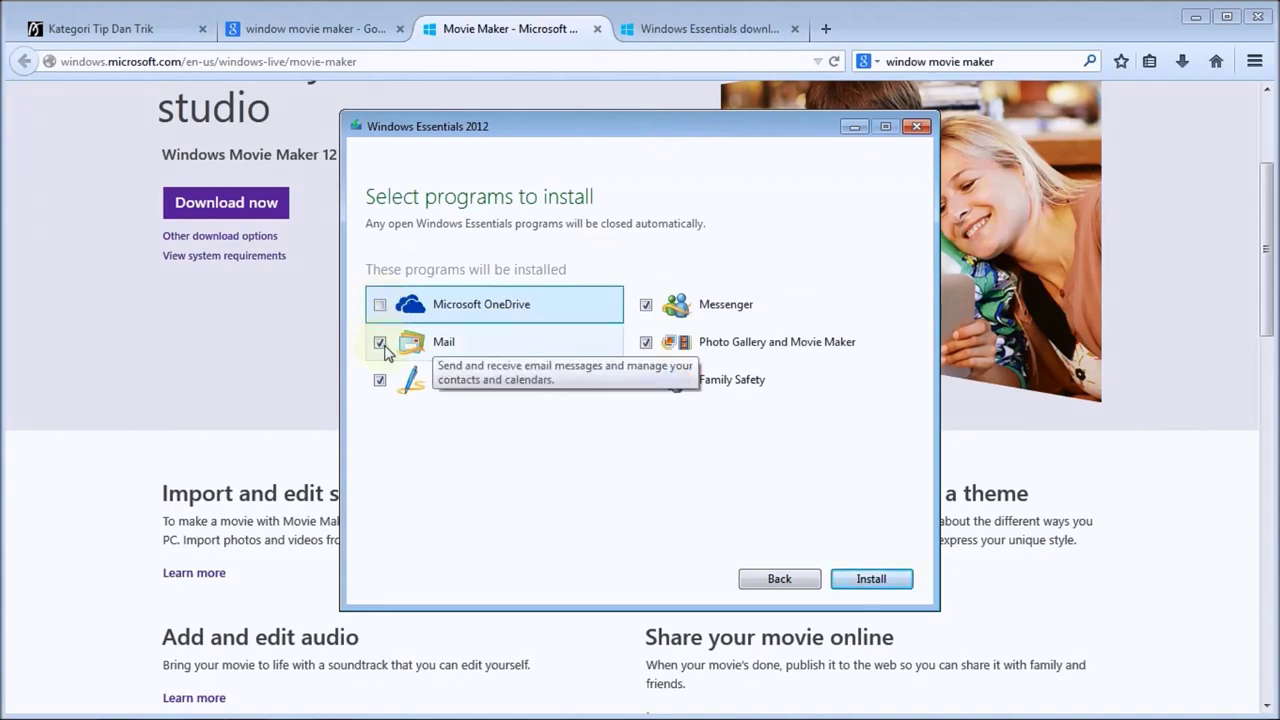
pyautogui.click(380, 342)
pyautogui.click(380, 379)
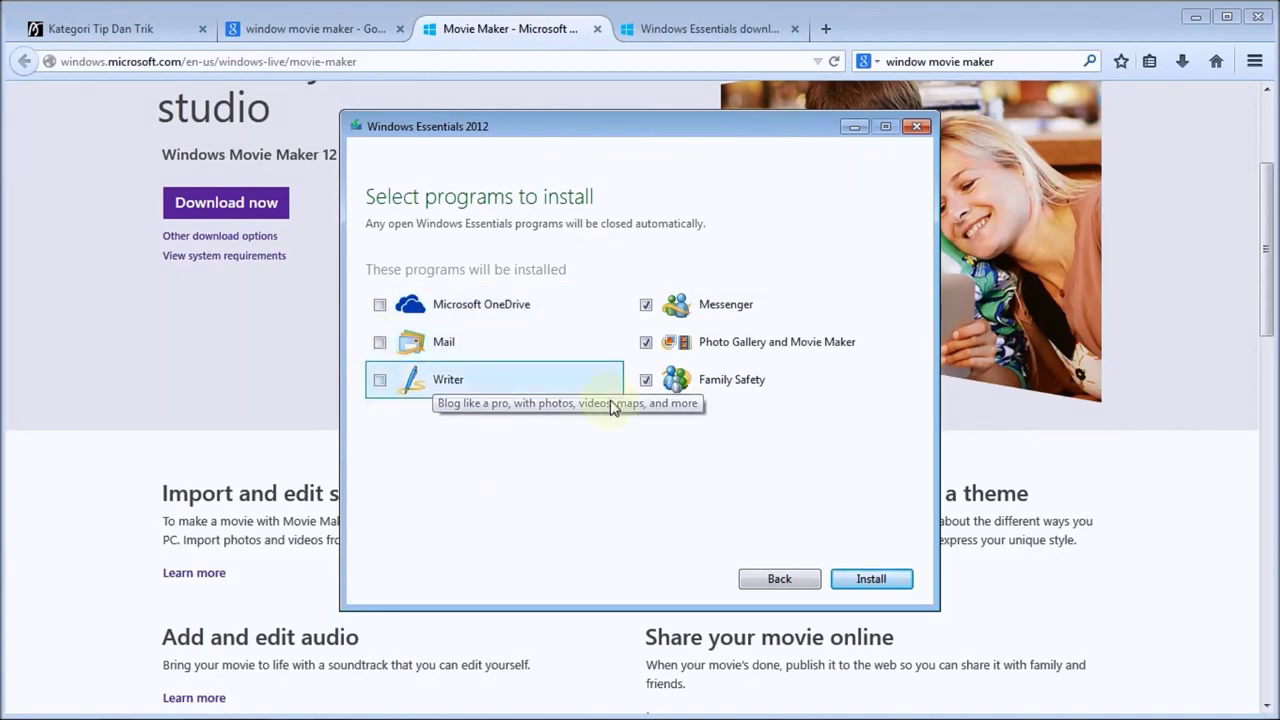
pyautogui.click(646, 304)
pyautogui.click(646, 380)
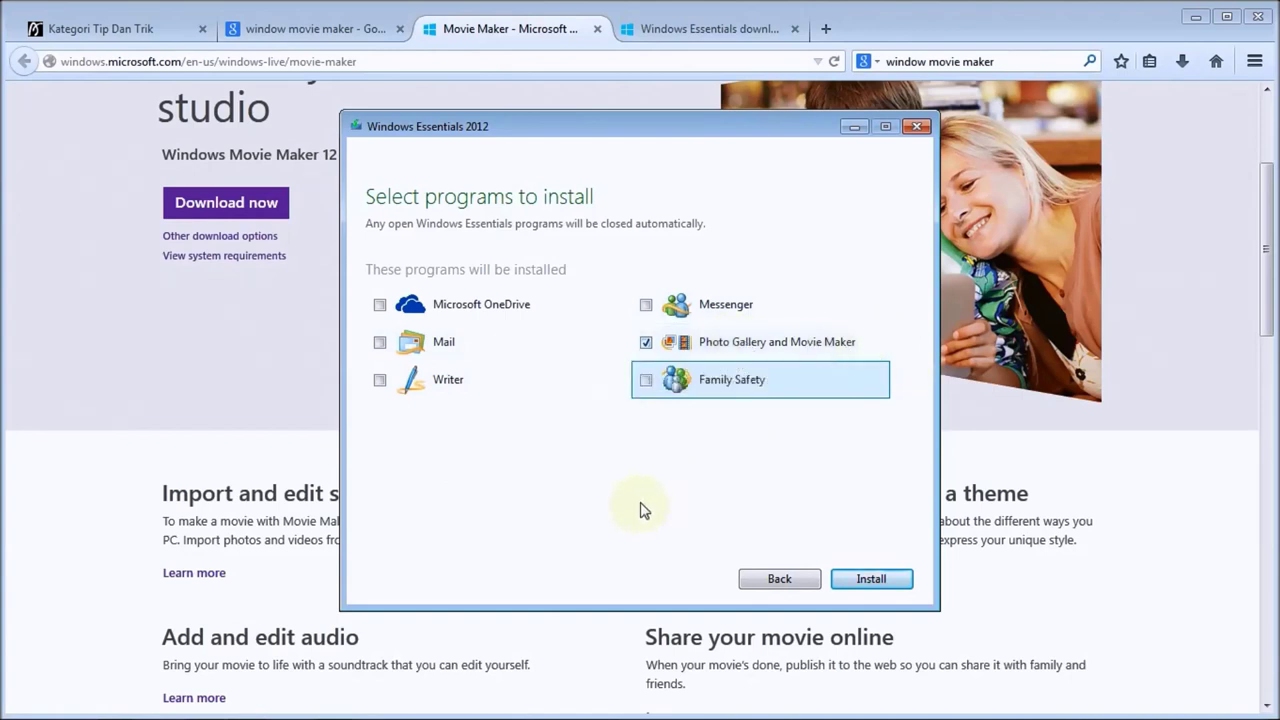
pyautogui.click(871, 579)
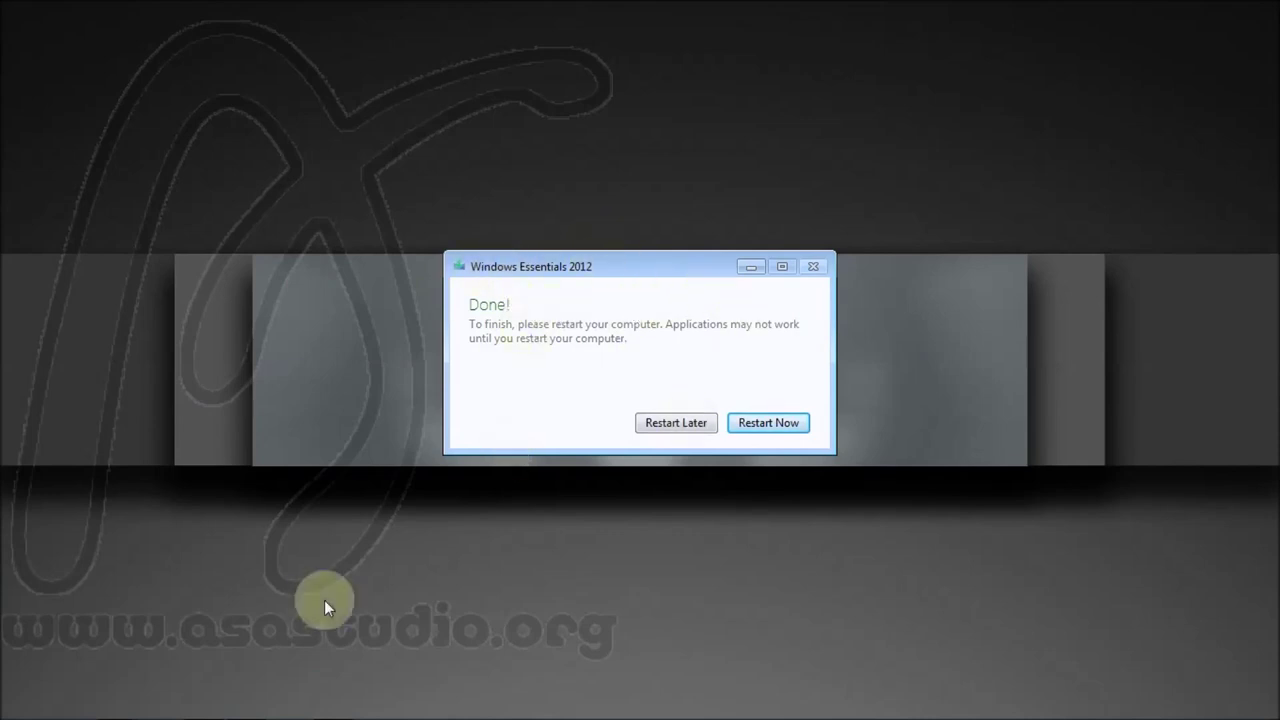
# Look for Movie Maker among the installed programs, and restart the computer to finish the Windows Essentials installation
pyautogui.click(22, 706)
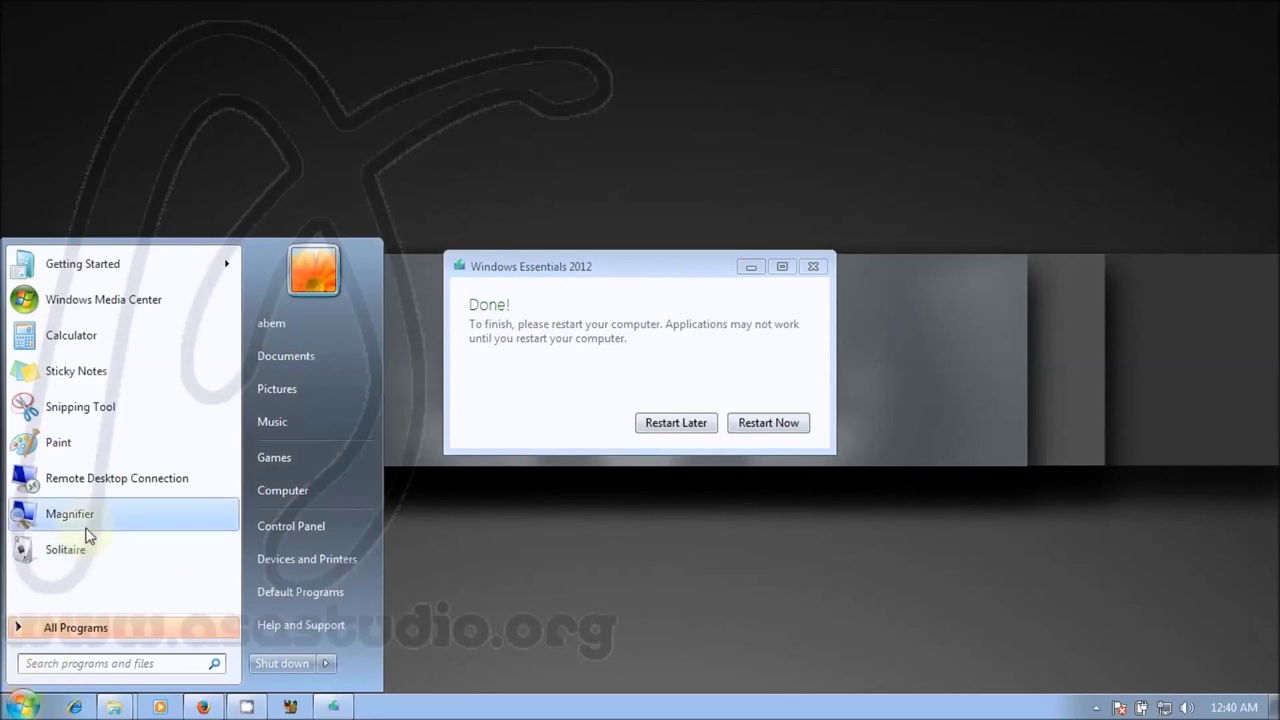
pyautogui.click(78, 628)
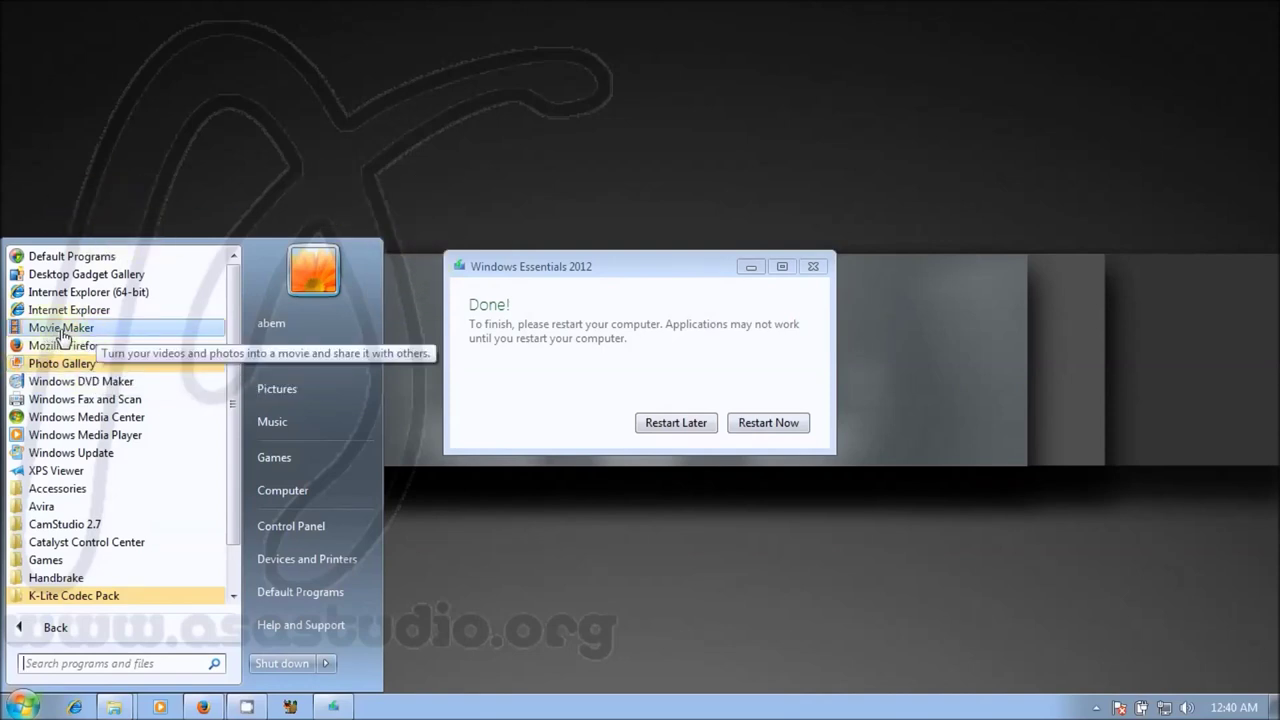
pyautogui.click(357, 189)
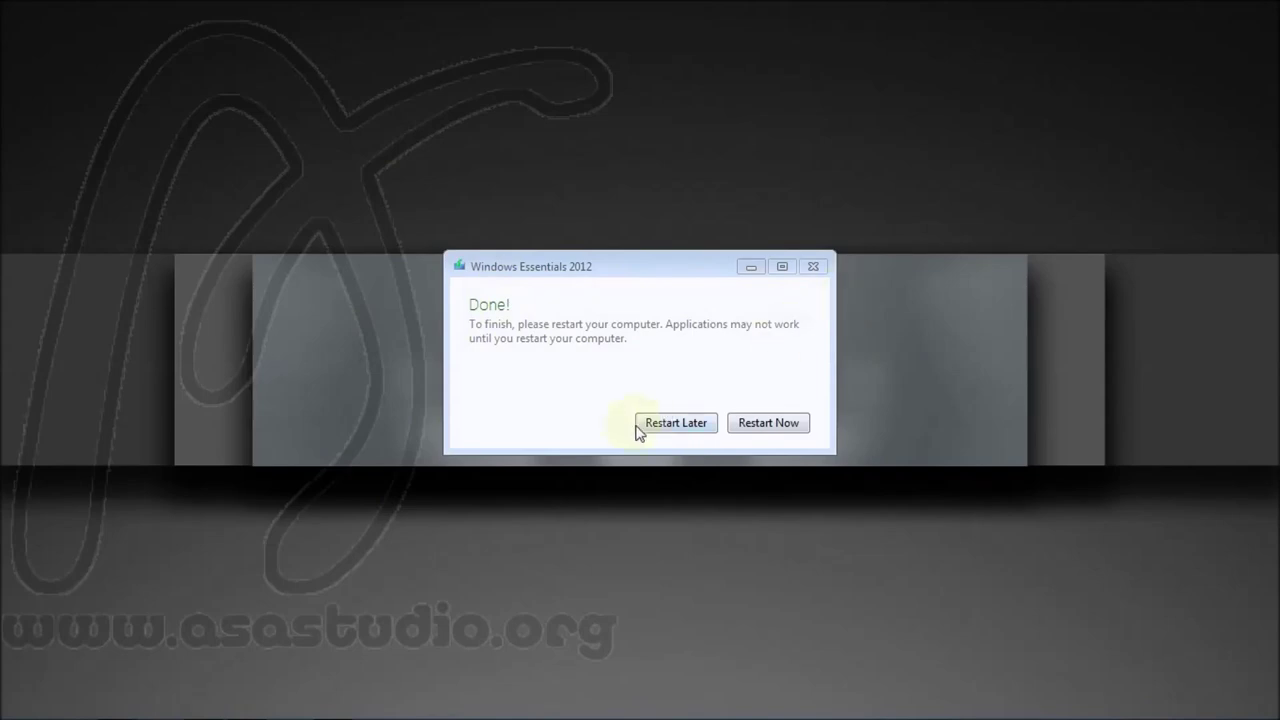
pyautogui.press('Return')
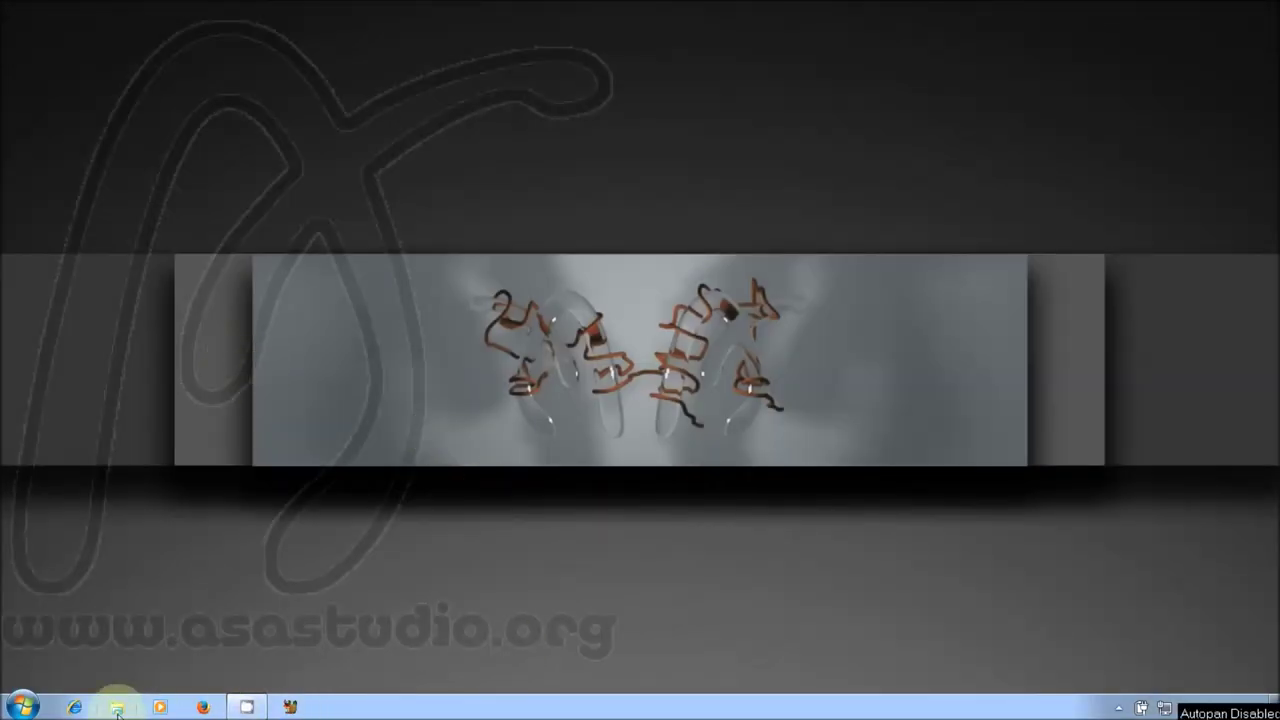
pyautogui.rightClick(182, 257)
pyautogui.click(228, 337)
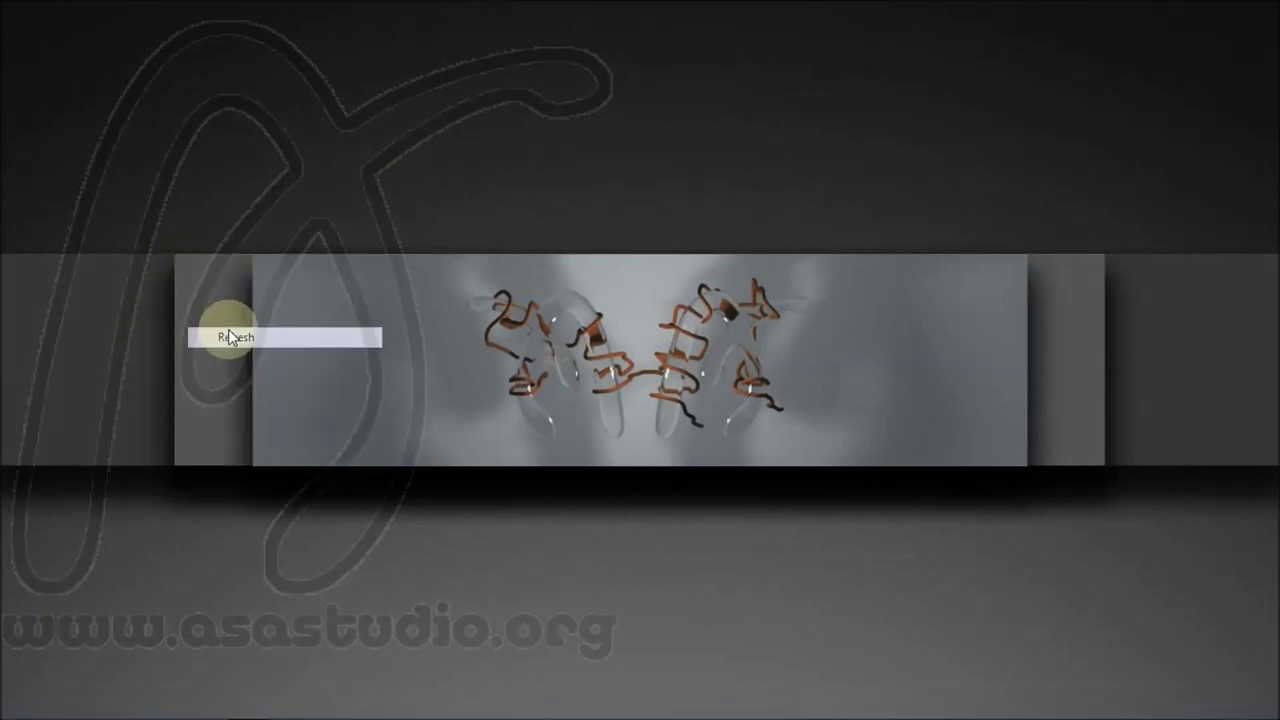
pyautogui.rightClick(177, 261)
pyautogui.click(228, 338)
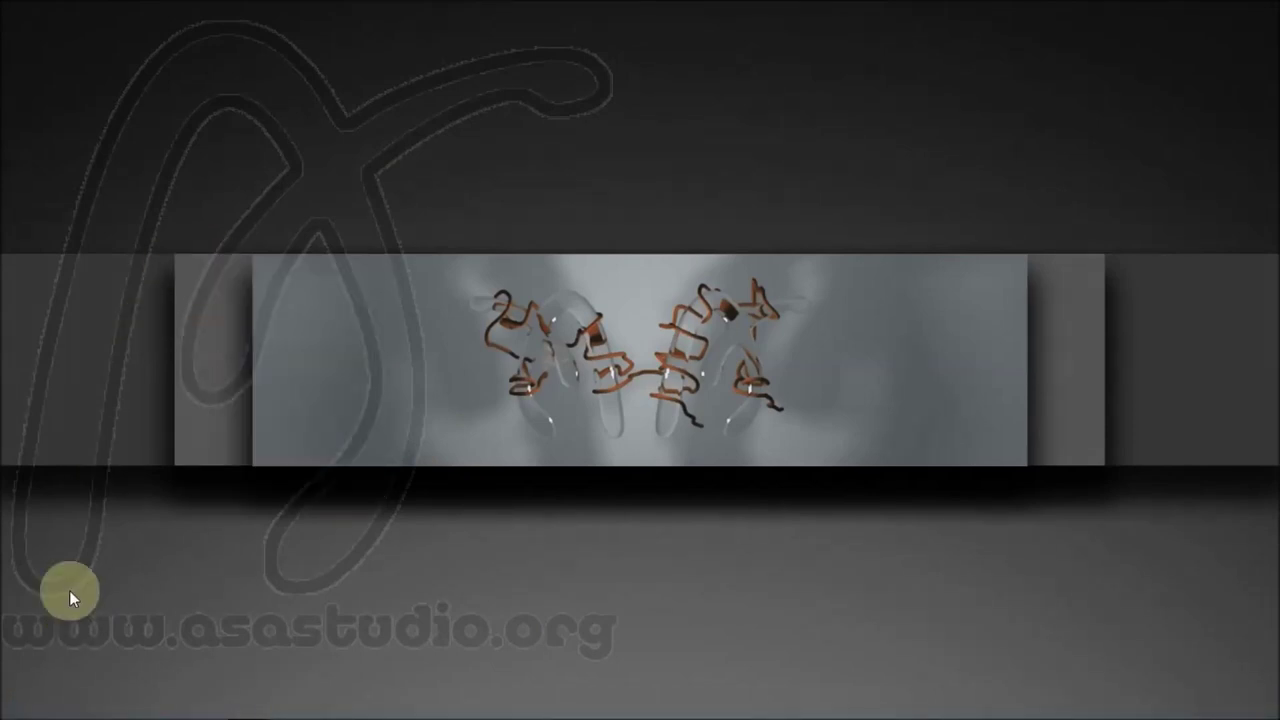
# Launch Movie Maker from the installed programs and accept the Microsoft Services Agreement after going through to its end
pyautogui.moveTo(20, 708)
pyautogui.click(20, 708)
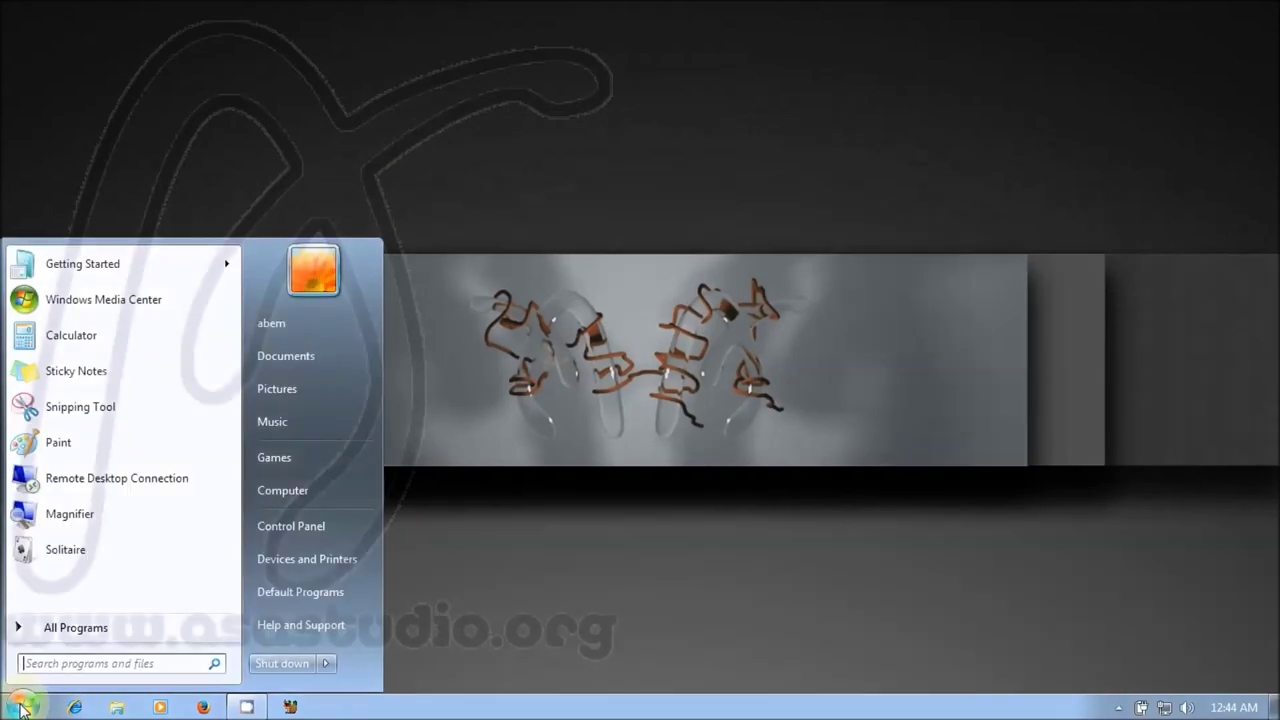
pyautogui.click(63, 628)
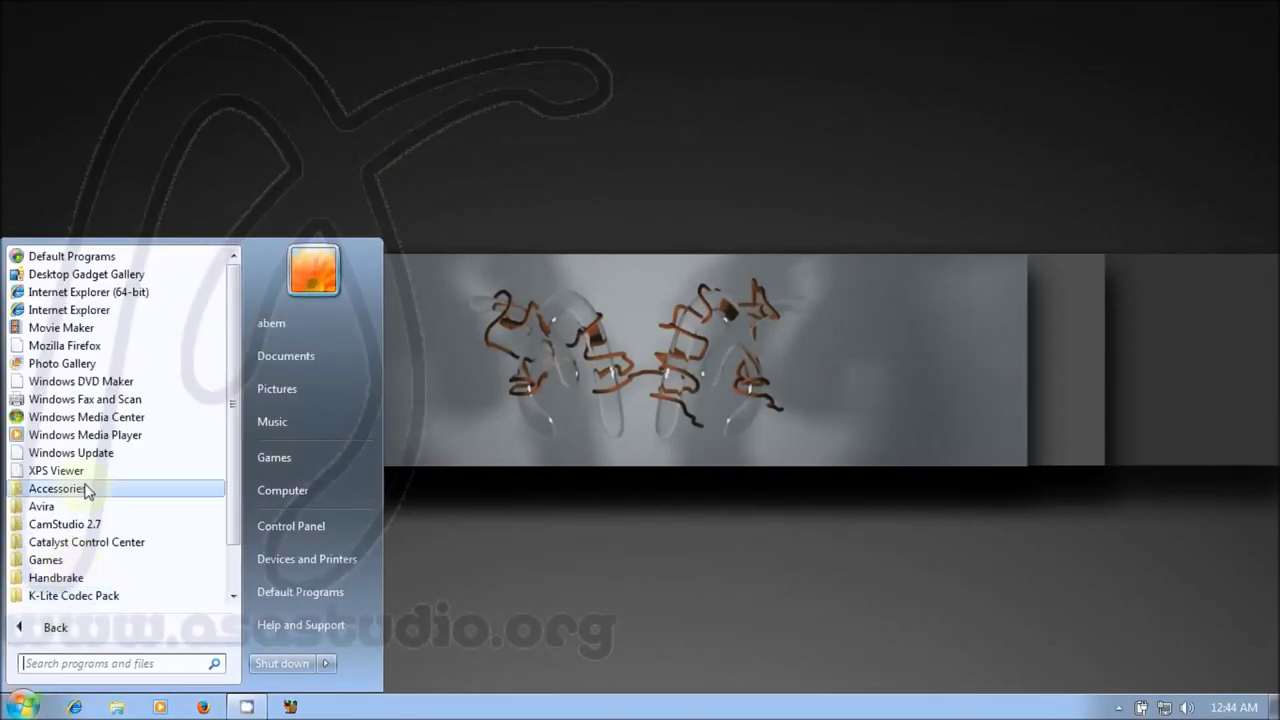
pyautogui.click(60, 328)
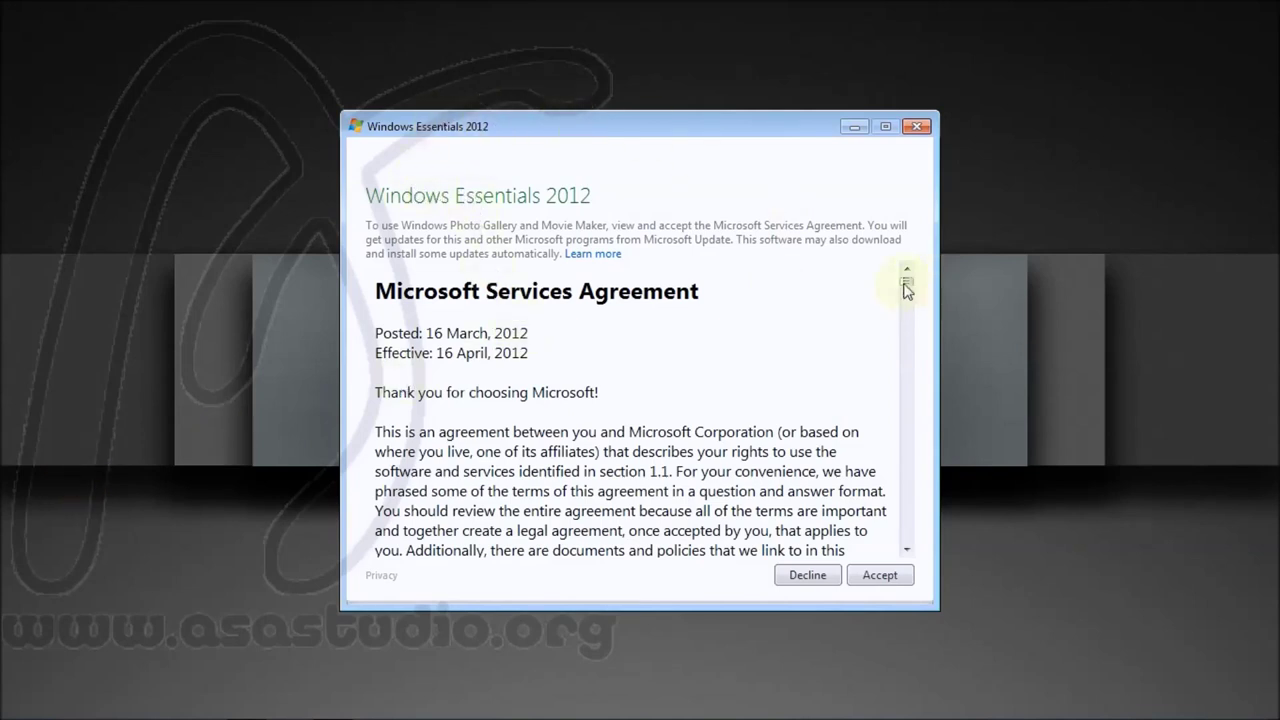
pyautogui.moveTo(910, 286); pyautogui.dragTo(951, 557)
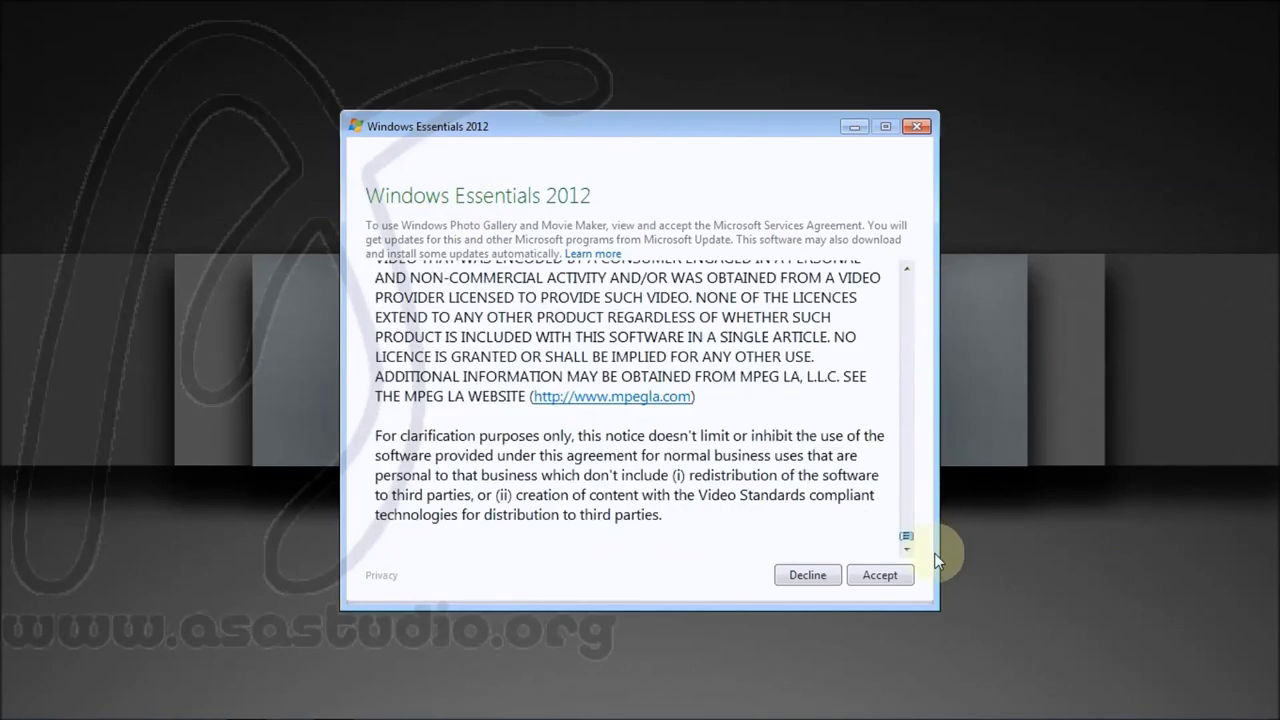
pyautogui.click(880, 576)
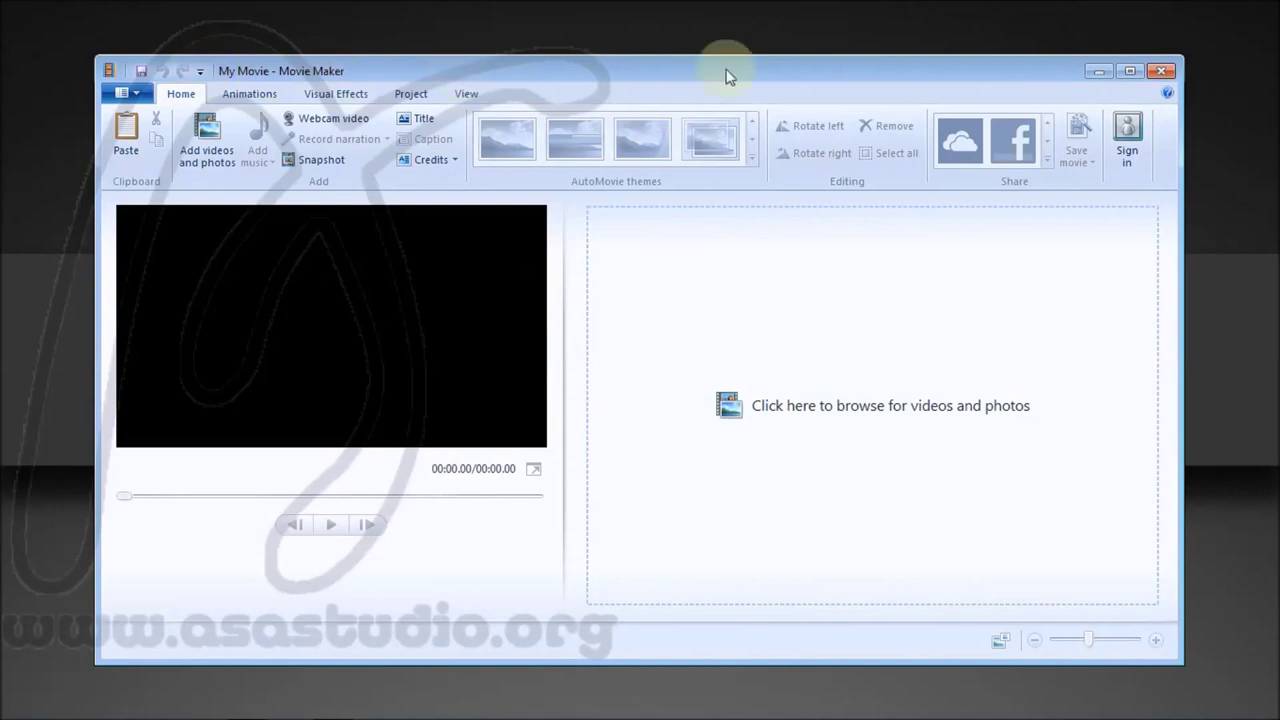
# Maximize the window, bring up the webcam video options, and review the audio and video, captions, trust center, advanced and general settings
pyautogui.click(1130, 72)
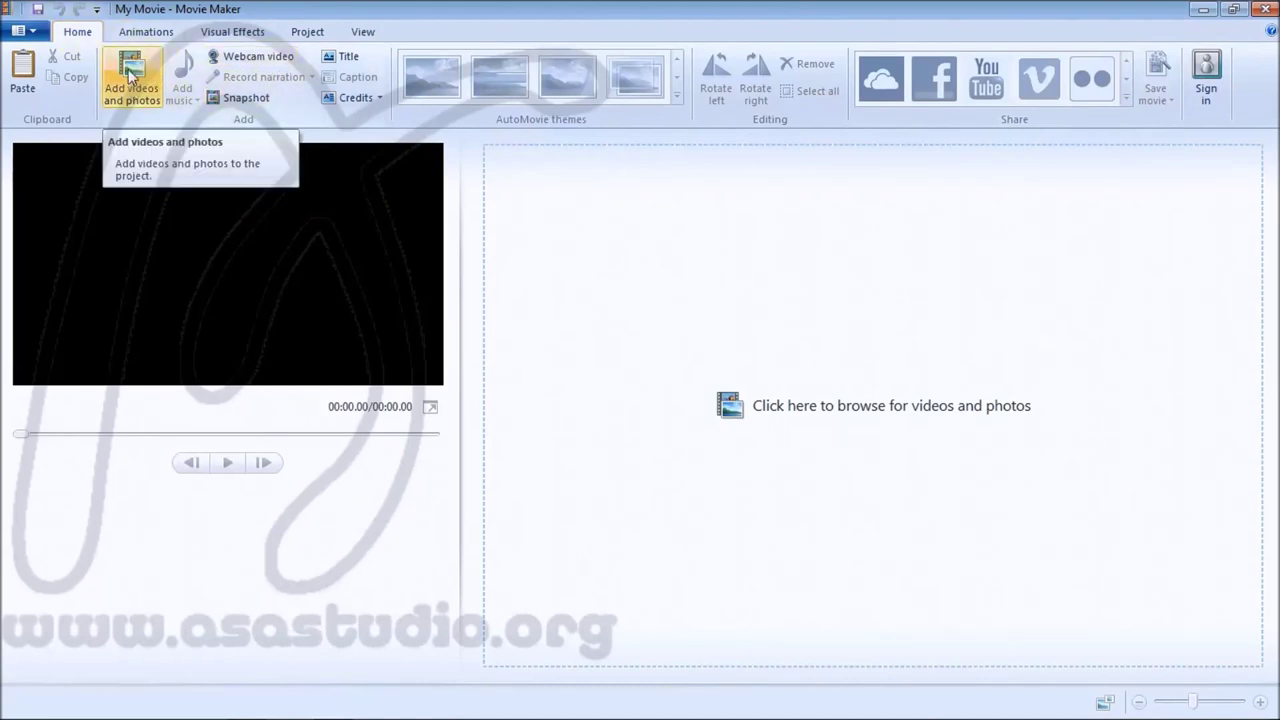
pyautogui.click(257, 60)
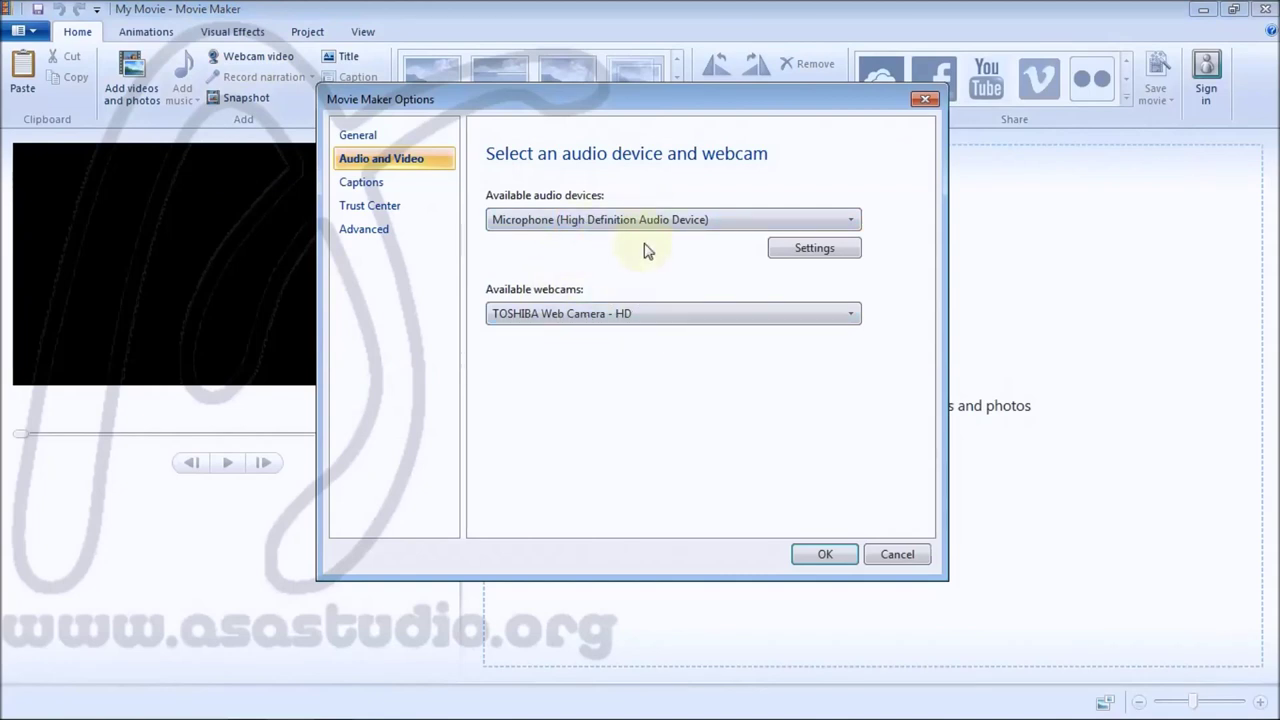
pyautogui.click(372, 183)
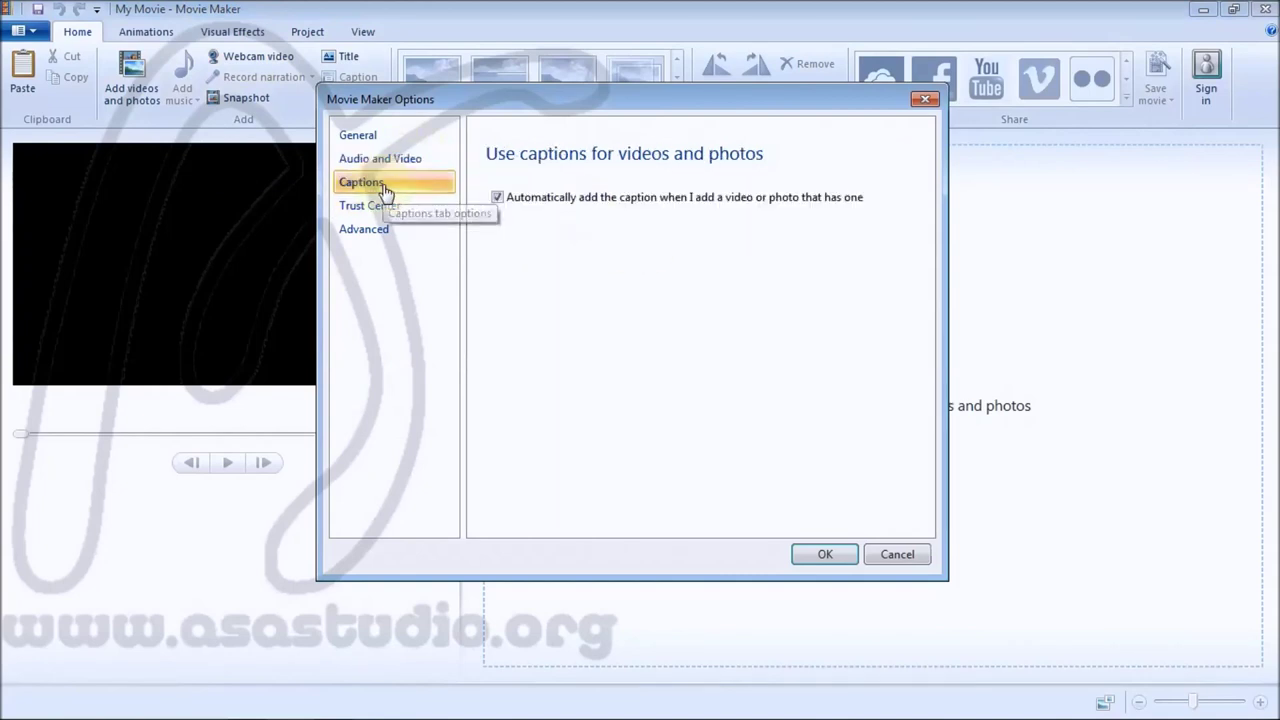
pyautogui.click(385, 212)
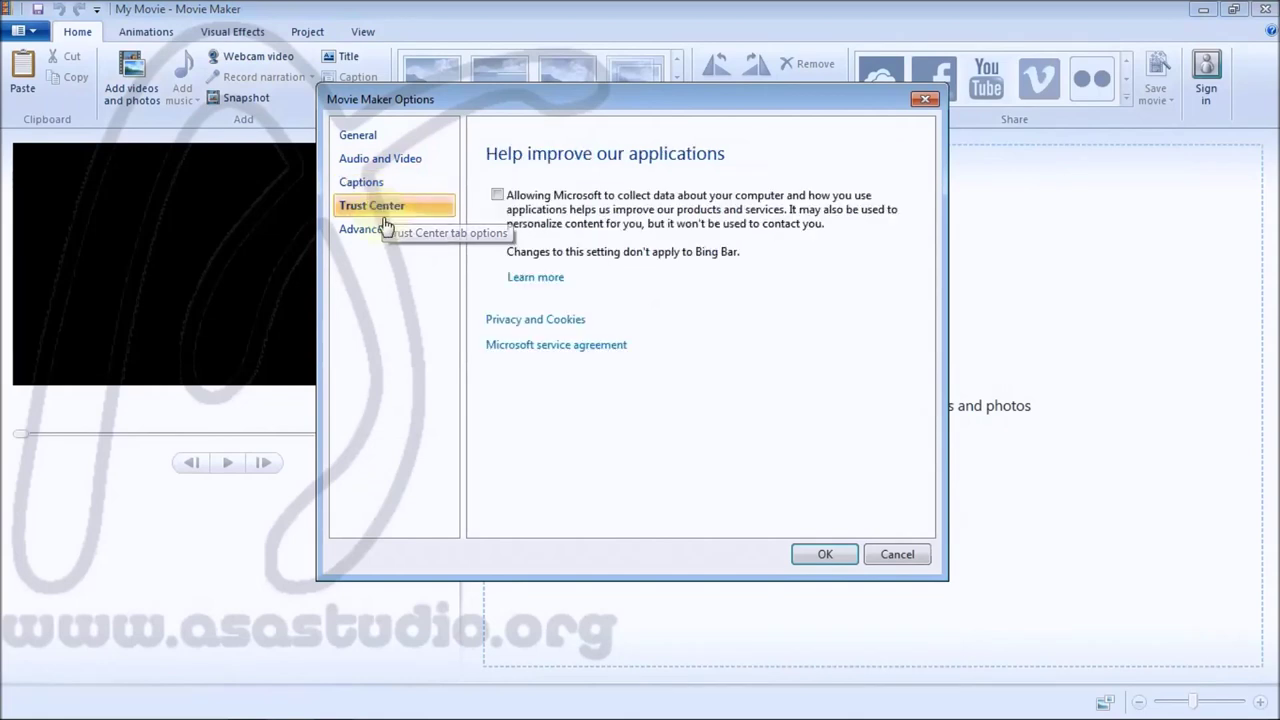
pyautogui.click(387, 237)
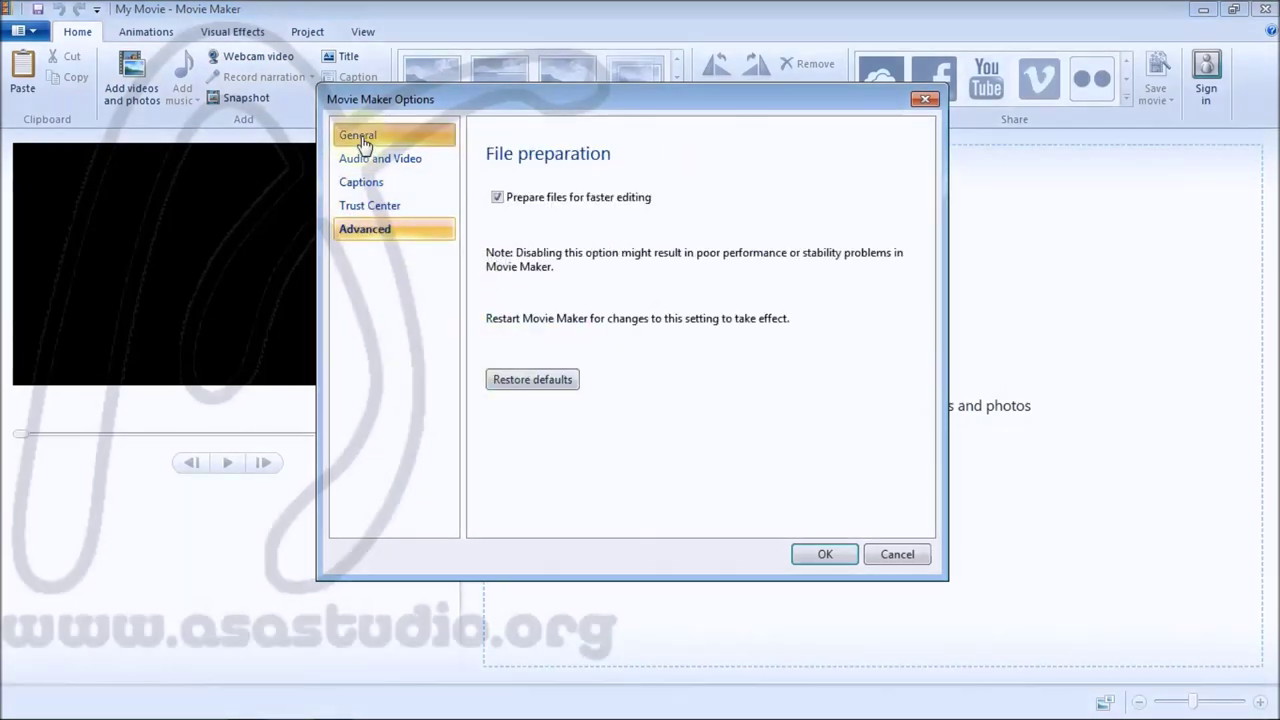
pyautogui.click(362, 136)
pyautogui.click(400, 165)
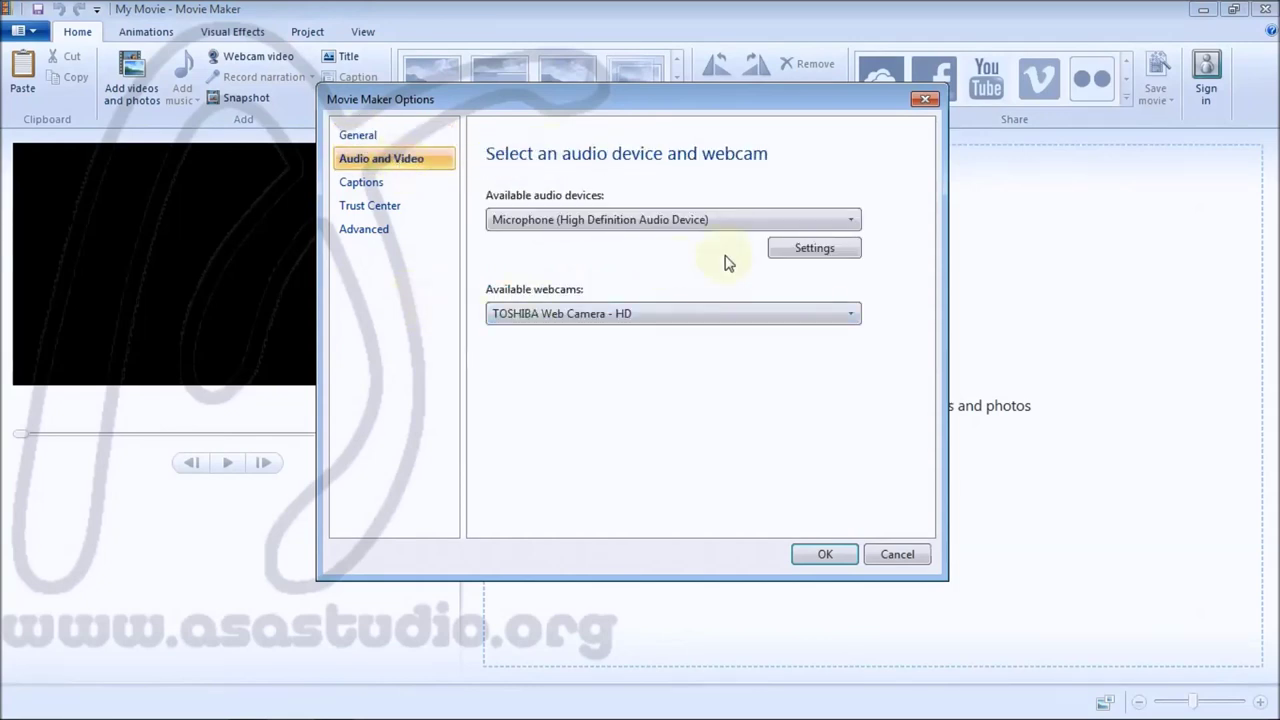
# Inspect the playback devices, recording devices and sound scheme in the audio device's sound settings
pyautogui.click(798, 249)
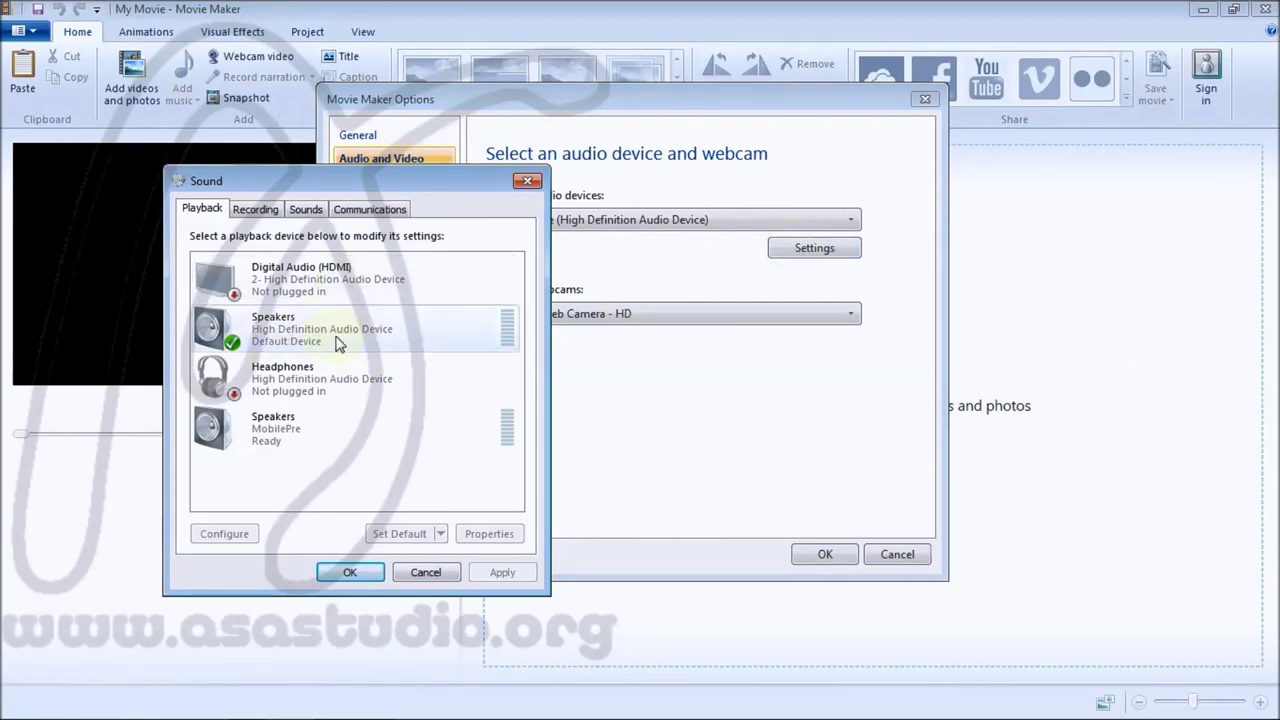
pyautogui.click(255, 212)
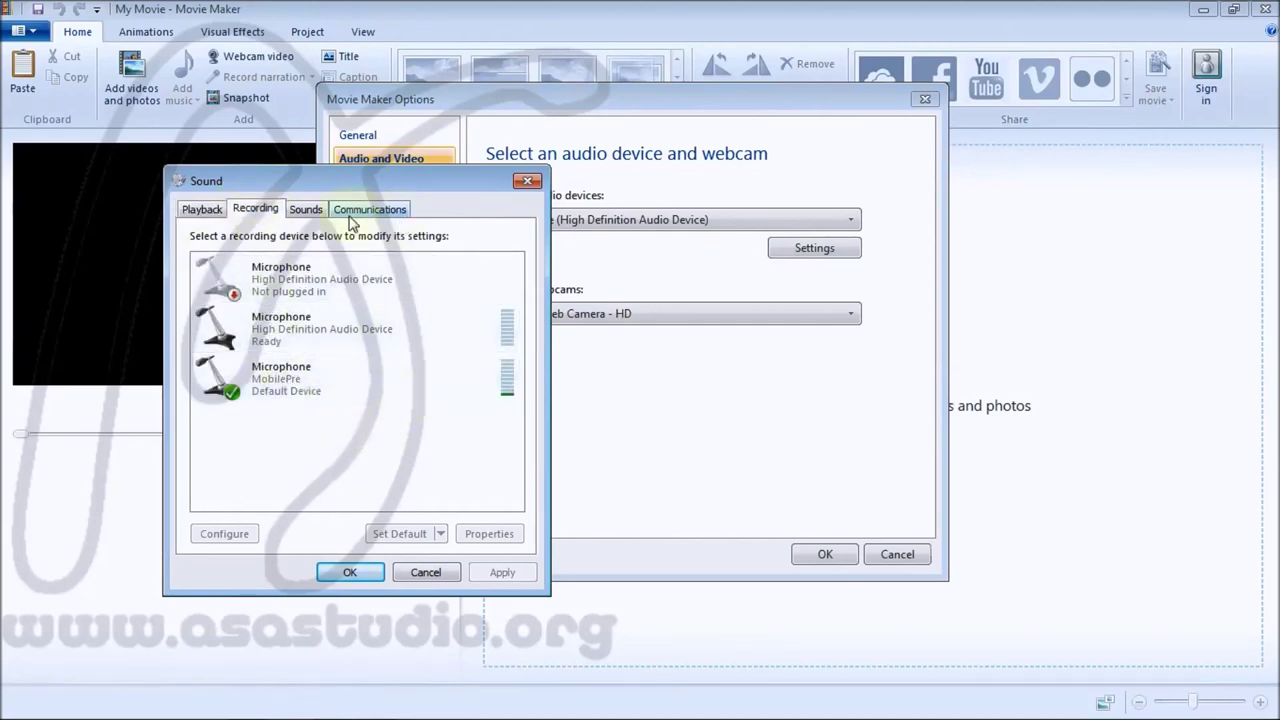
pyautogui.click(314, 214)
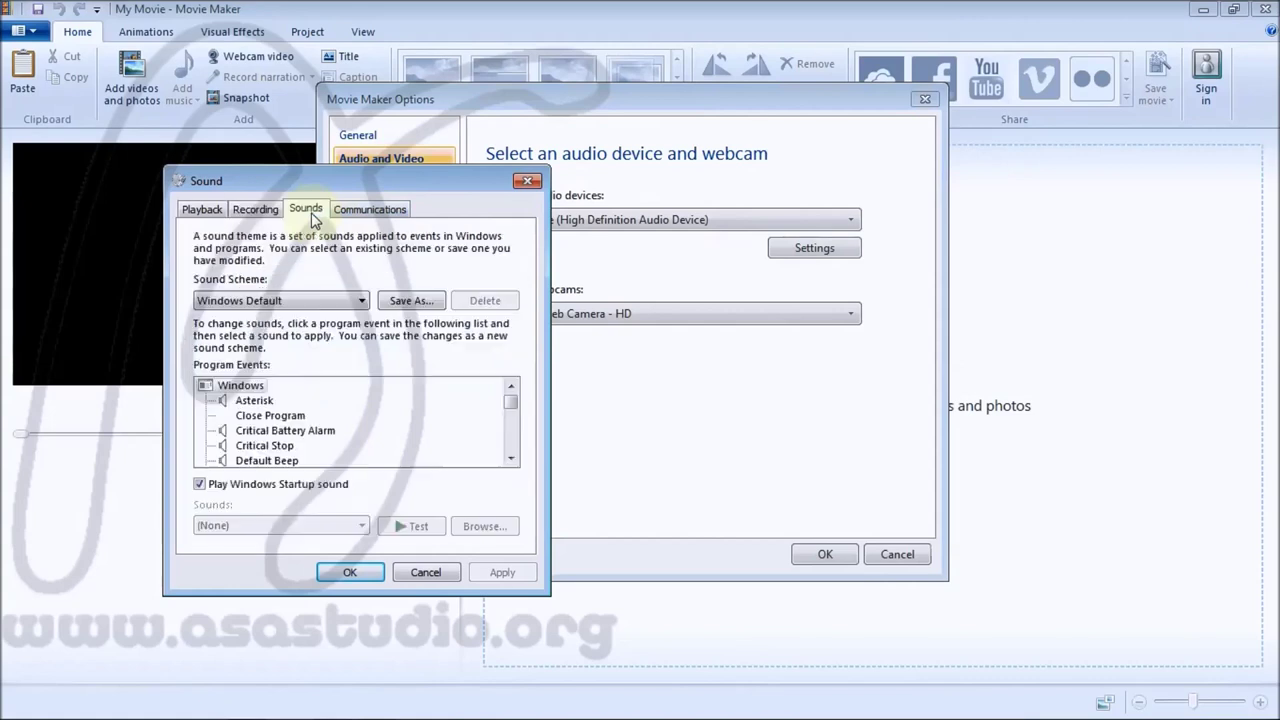
pyautogui.click(527, 182)
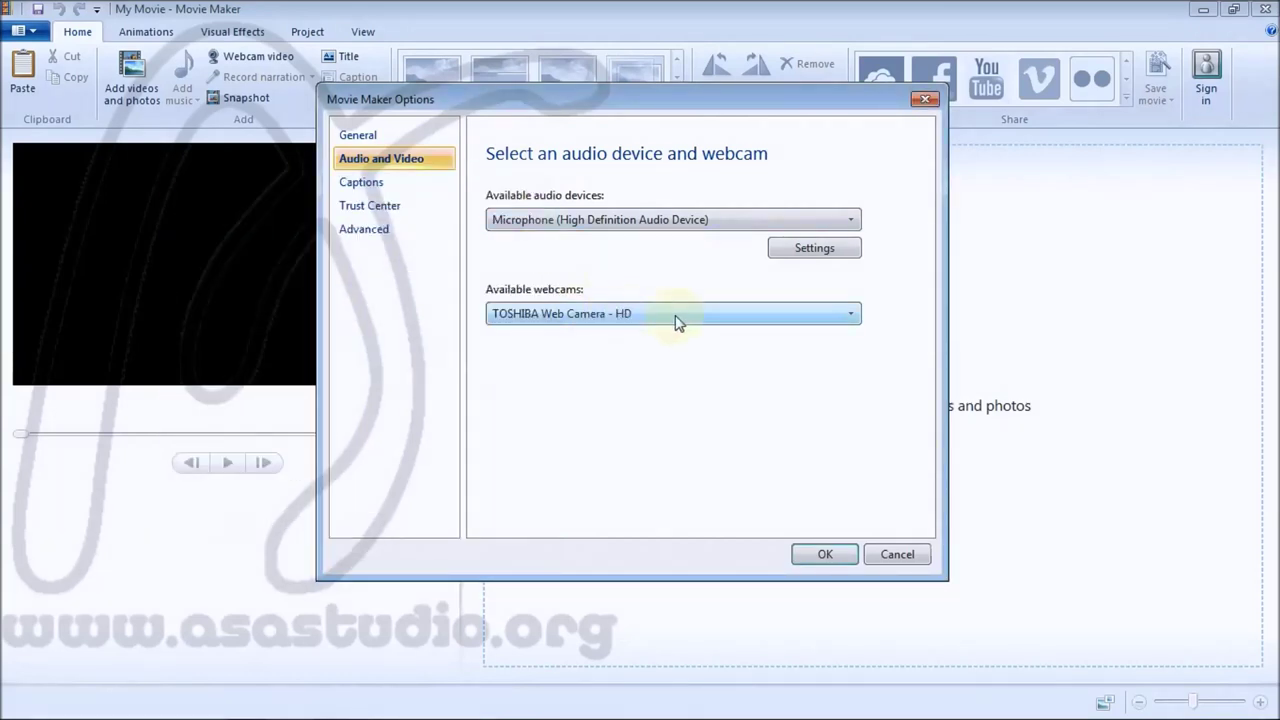
# Accept the audio device and webcam options, and leave webcam recording without capturing a video
pyautogui.click(825, 560)
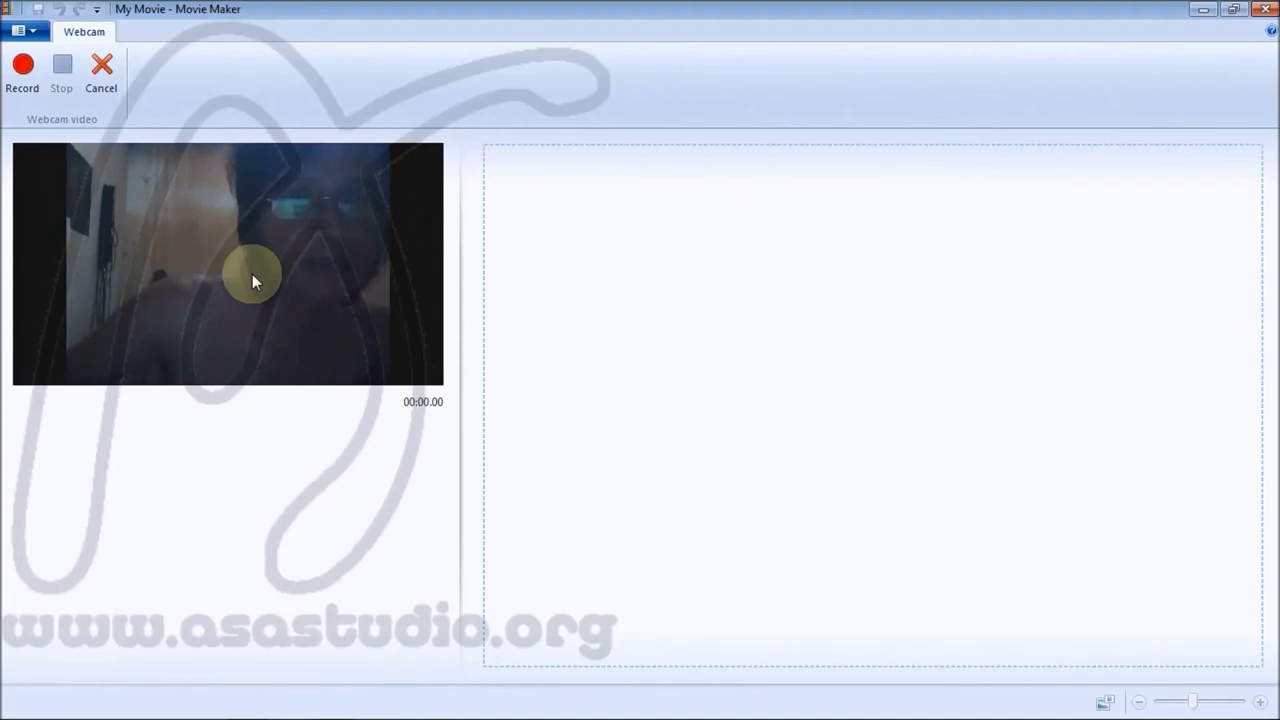
pyautogui.click(101, 68)
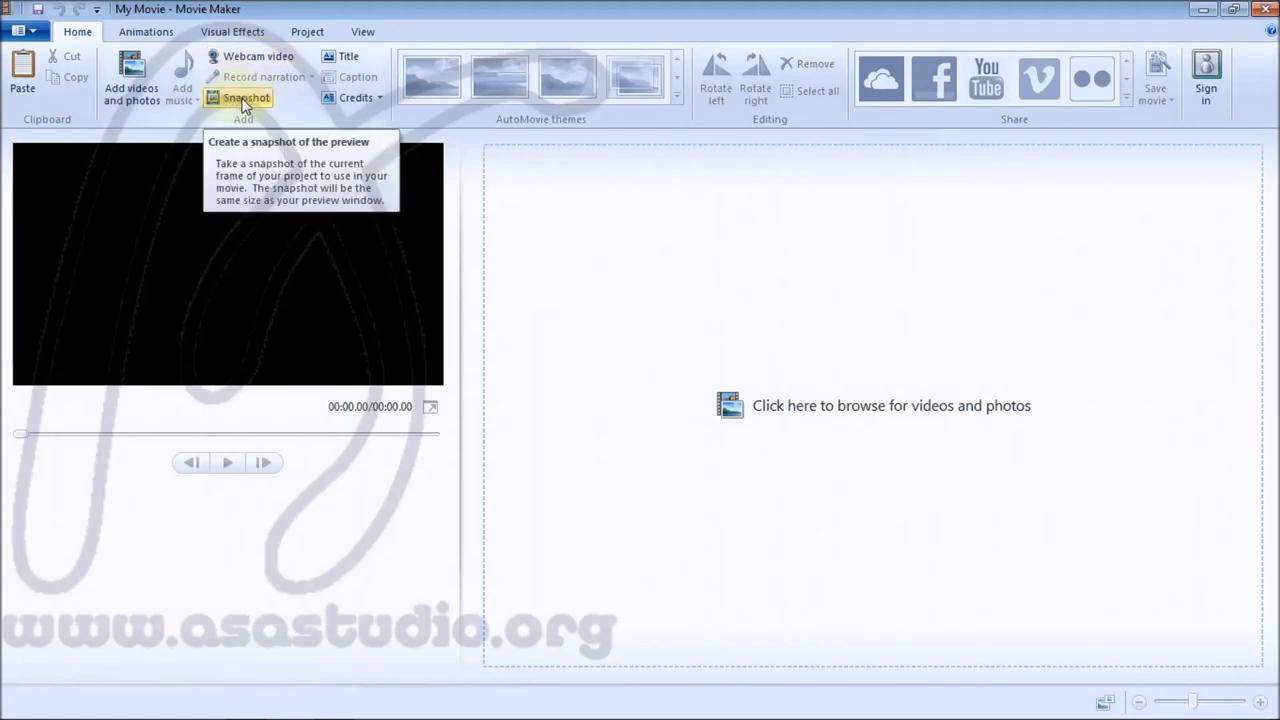
# Save a snapshot of the preview as a PNG in My Pictures, and delete its clip from the project
pyautogui.click(244, 105)
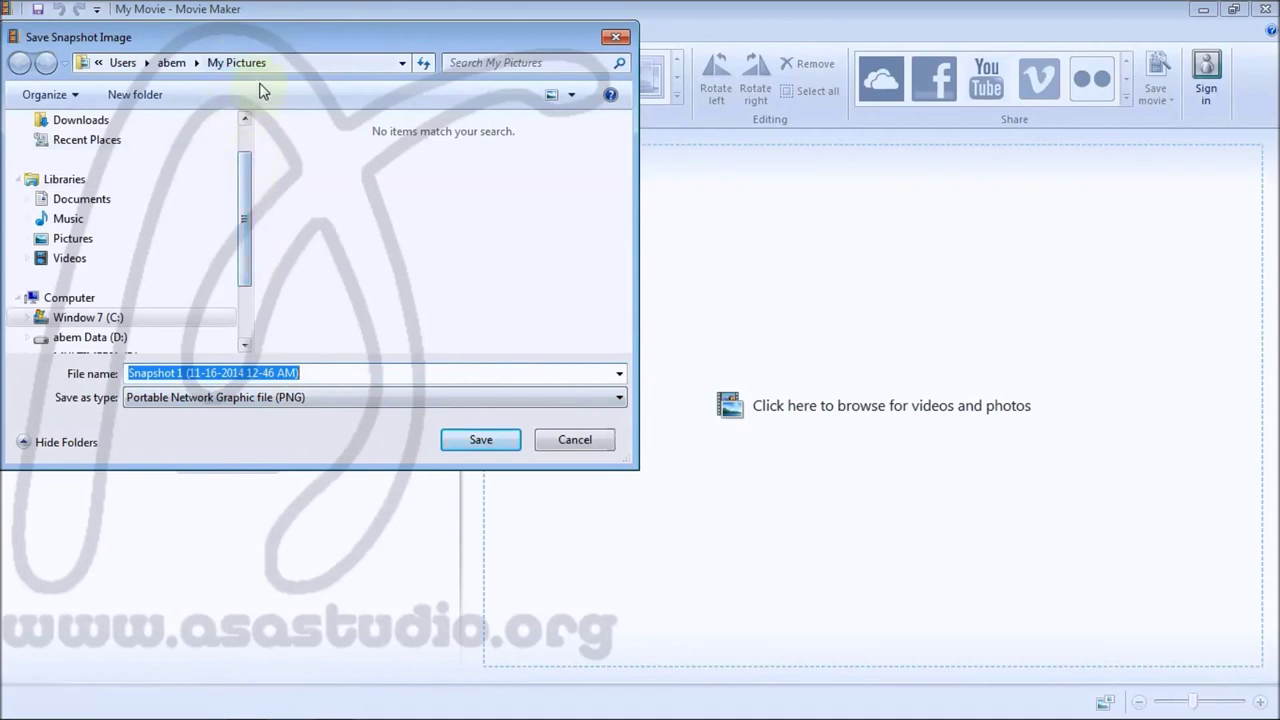
pyautogui.click(480, 442)
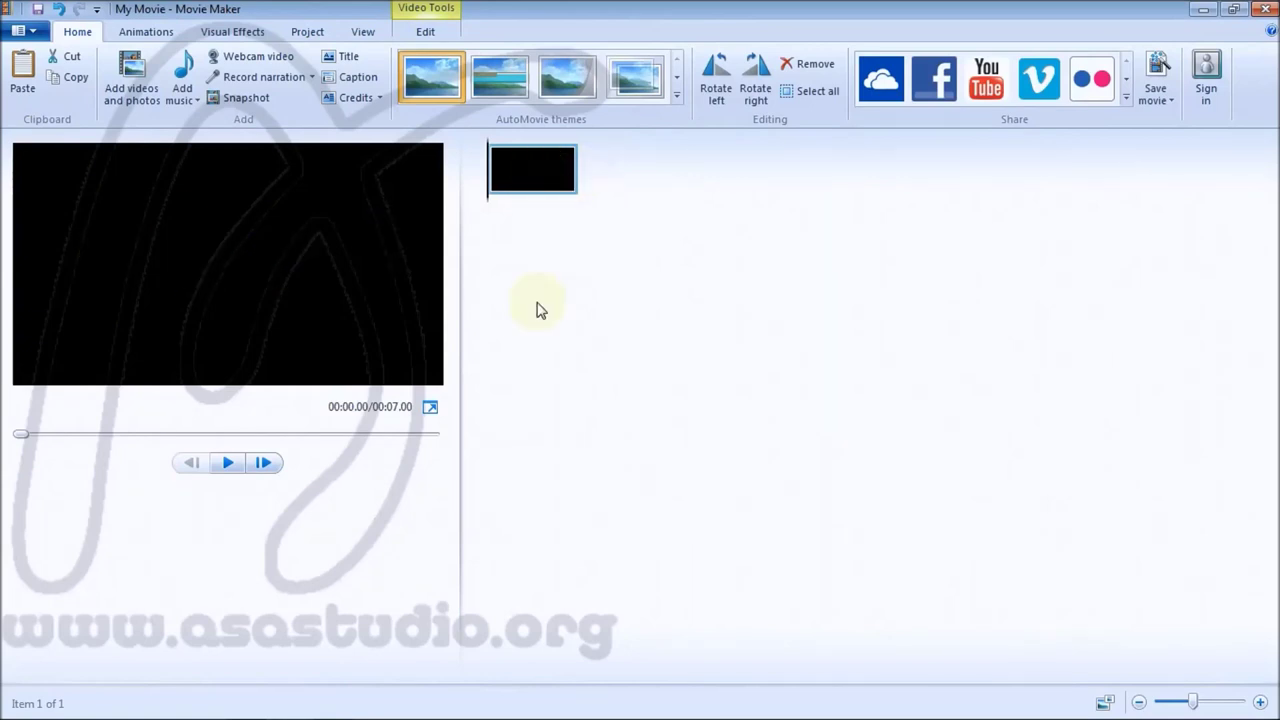
pyautogui.press('Delete')
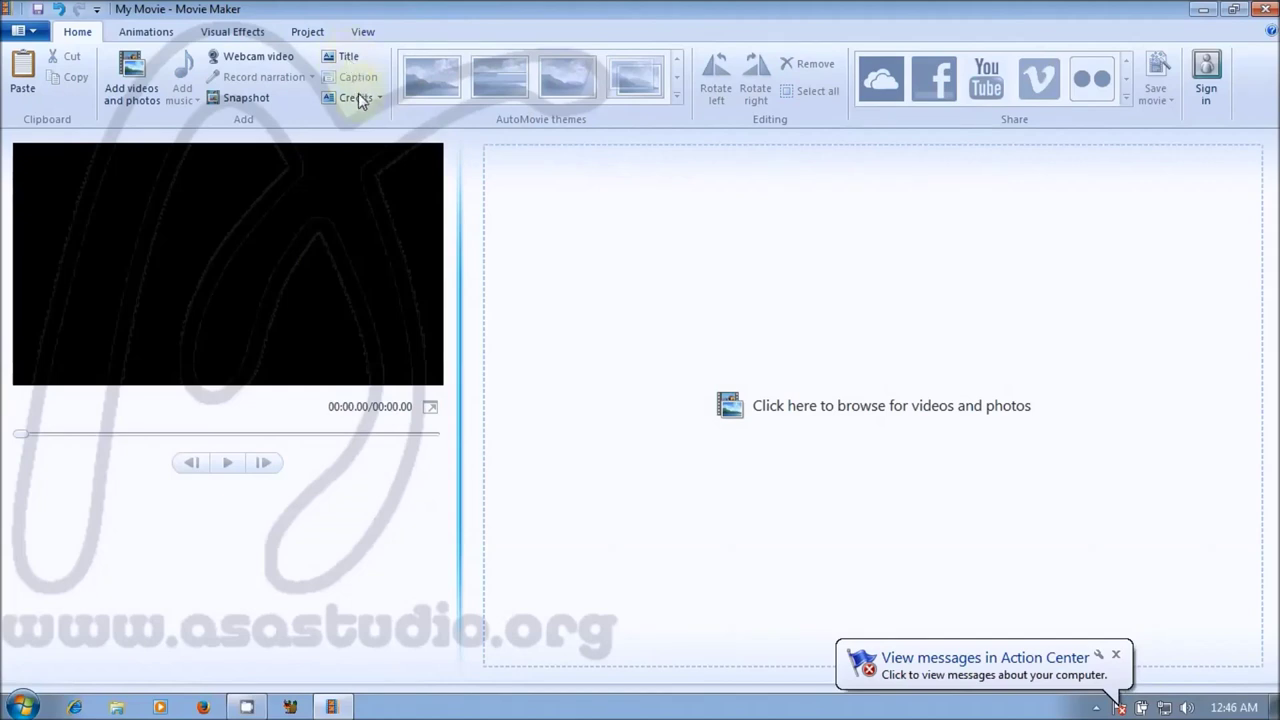
# Add a title to the project and replace its default text with "Testing Movie Maker"
pyautogui.click(348, 62)
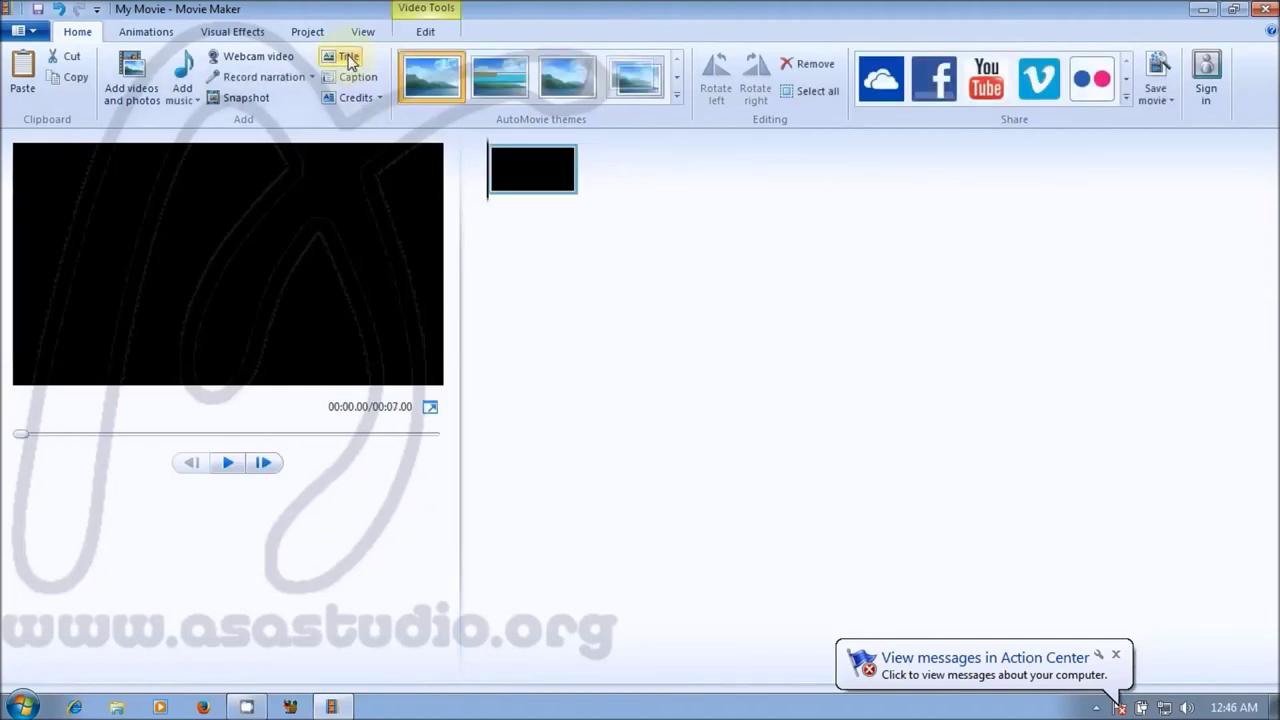
pyautogui.moveTo(159, 276); pyautogui.dragTo(298, 276)
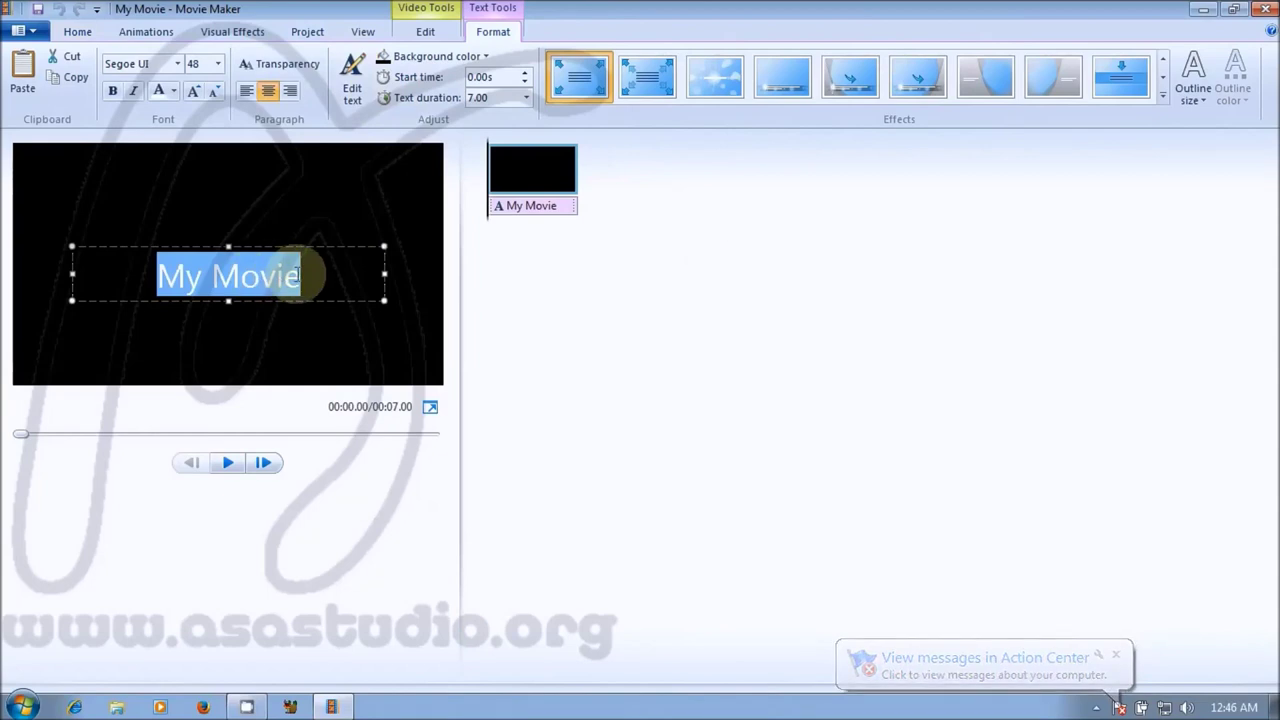
pyautogui.write('Test')
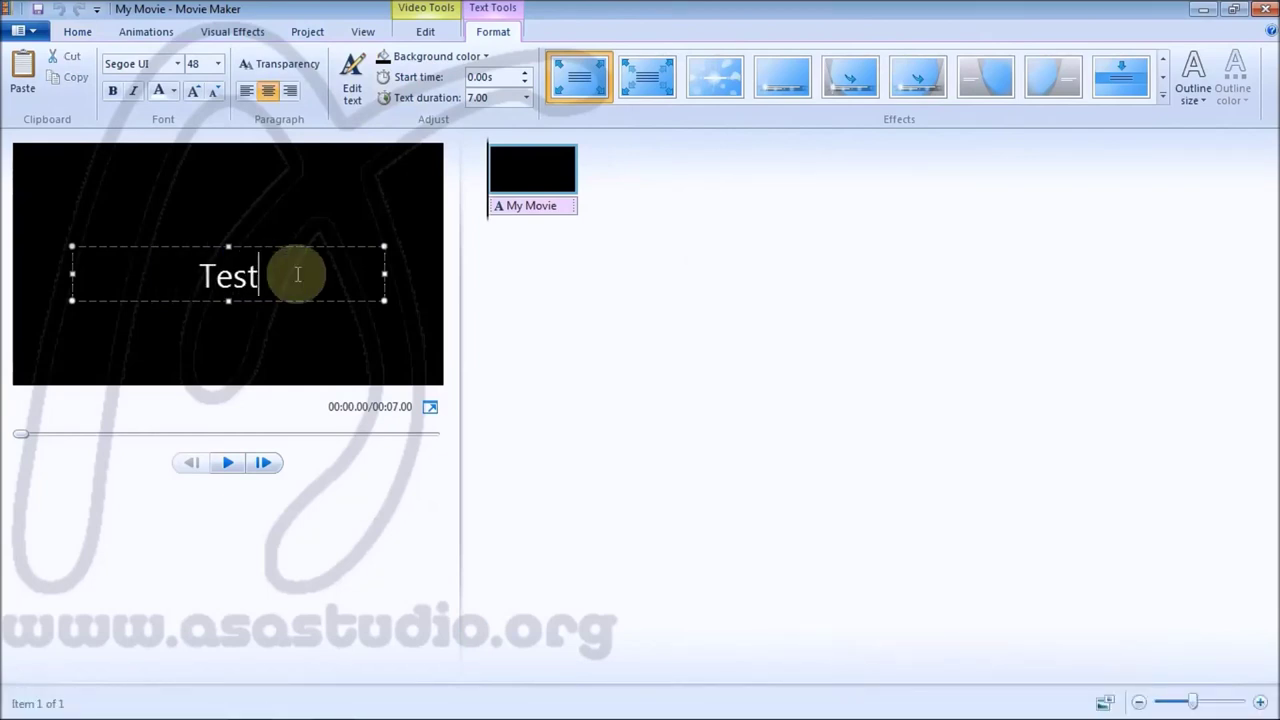
pyautogui.write('ing')
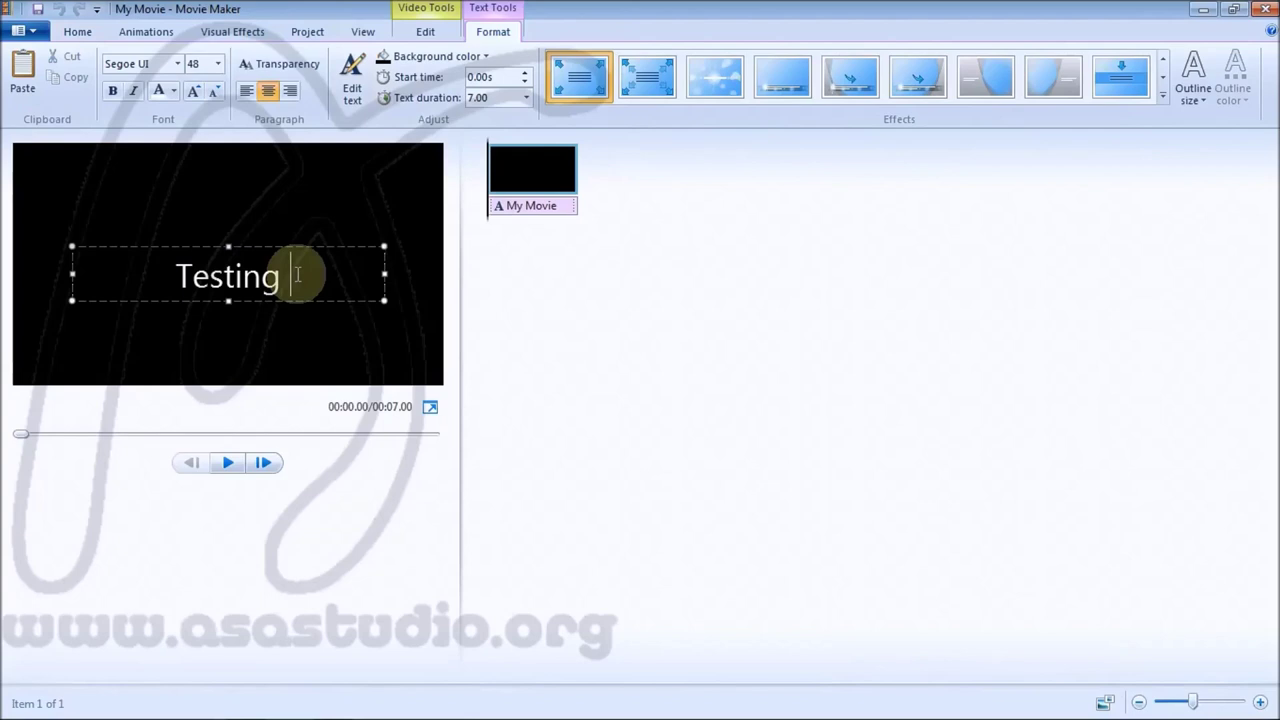
pyautogui.write(' Movi')
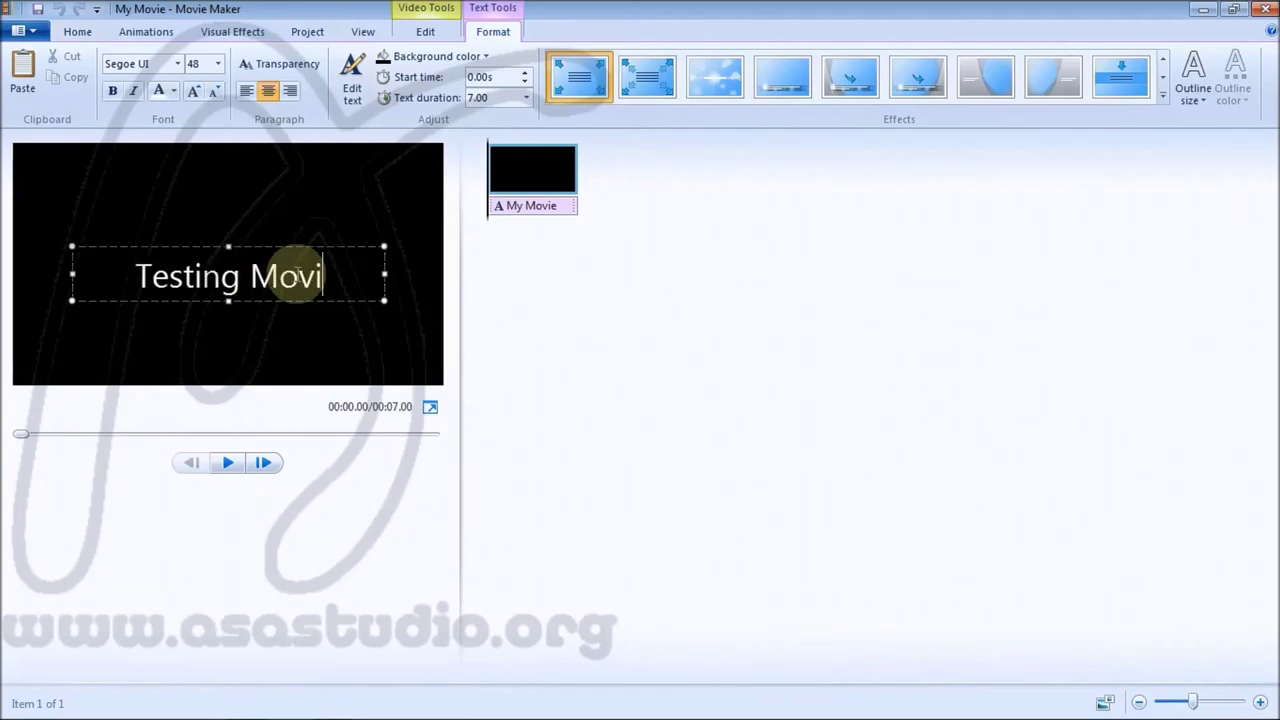
pyautogui.write('e Maker')
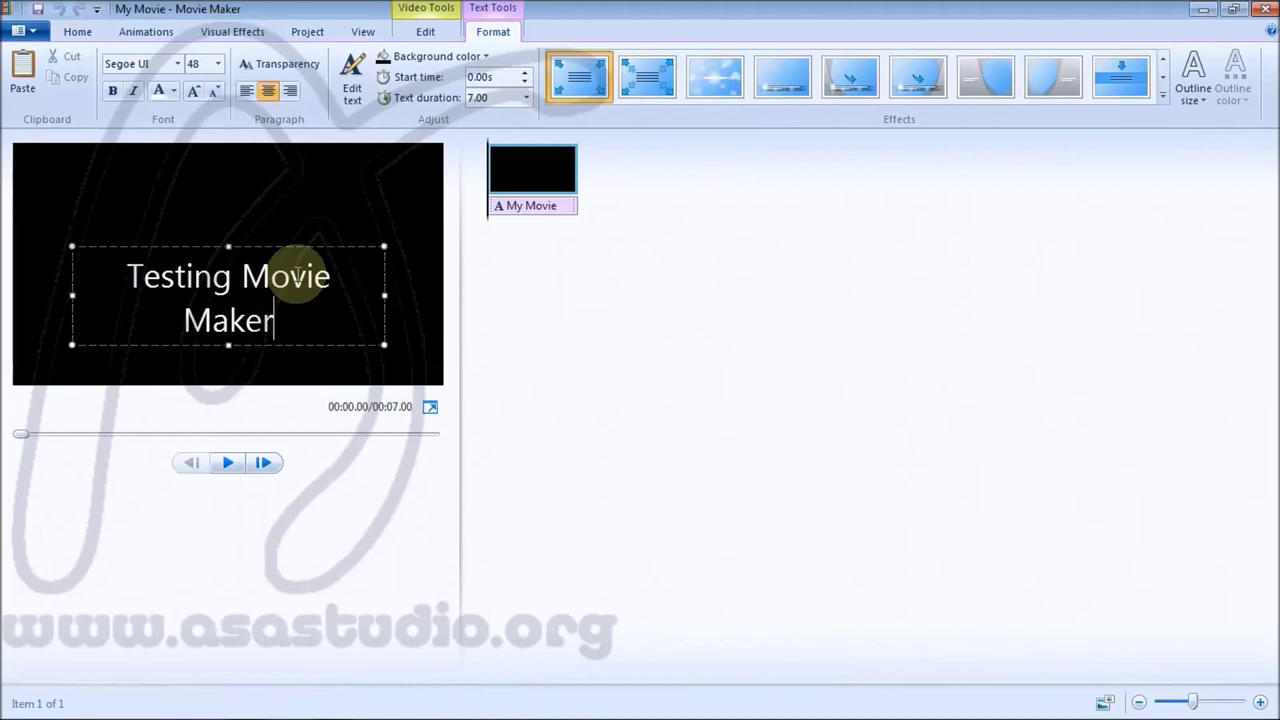
pyautogui.click(527, 305)
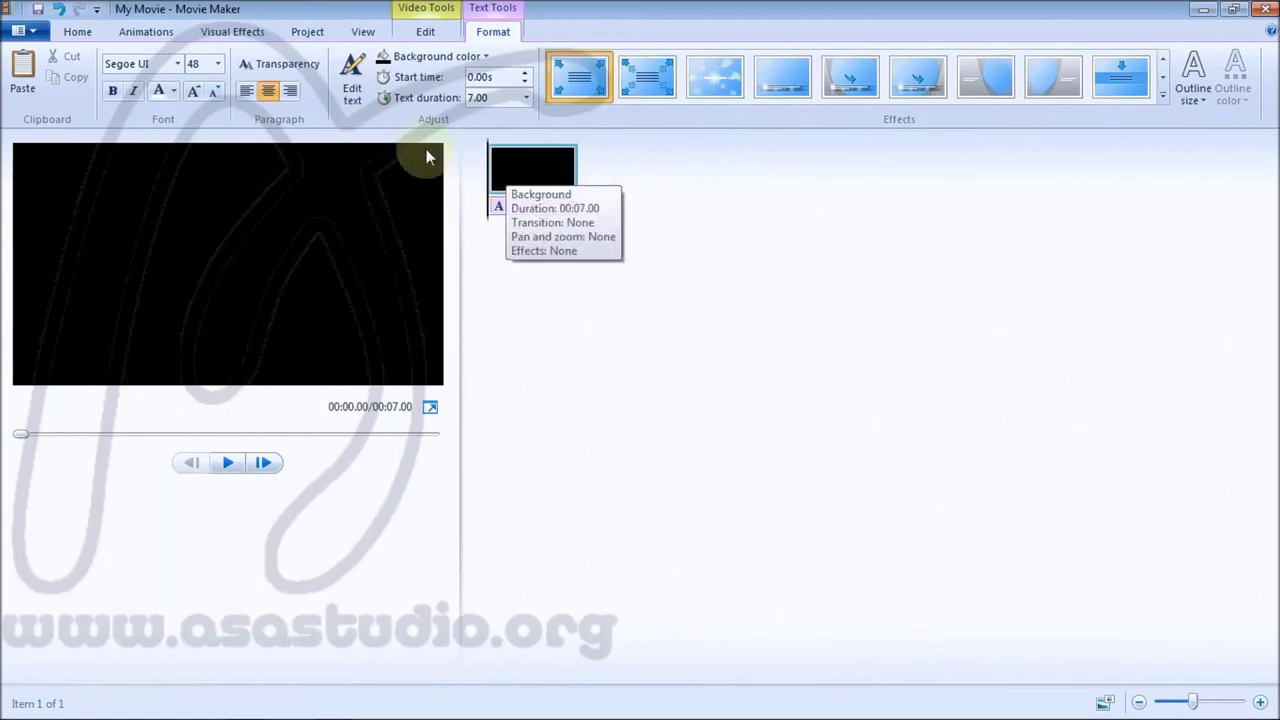
# Reopen the title text to check it, leave it as it is, and play the title clip in the preview
pyautogui.click(358, 86)
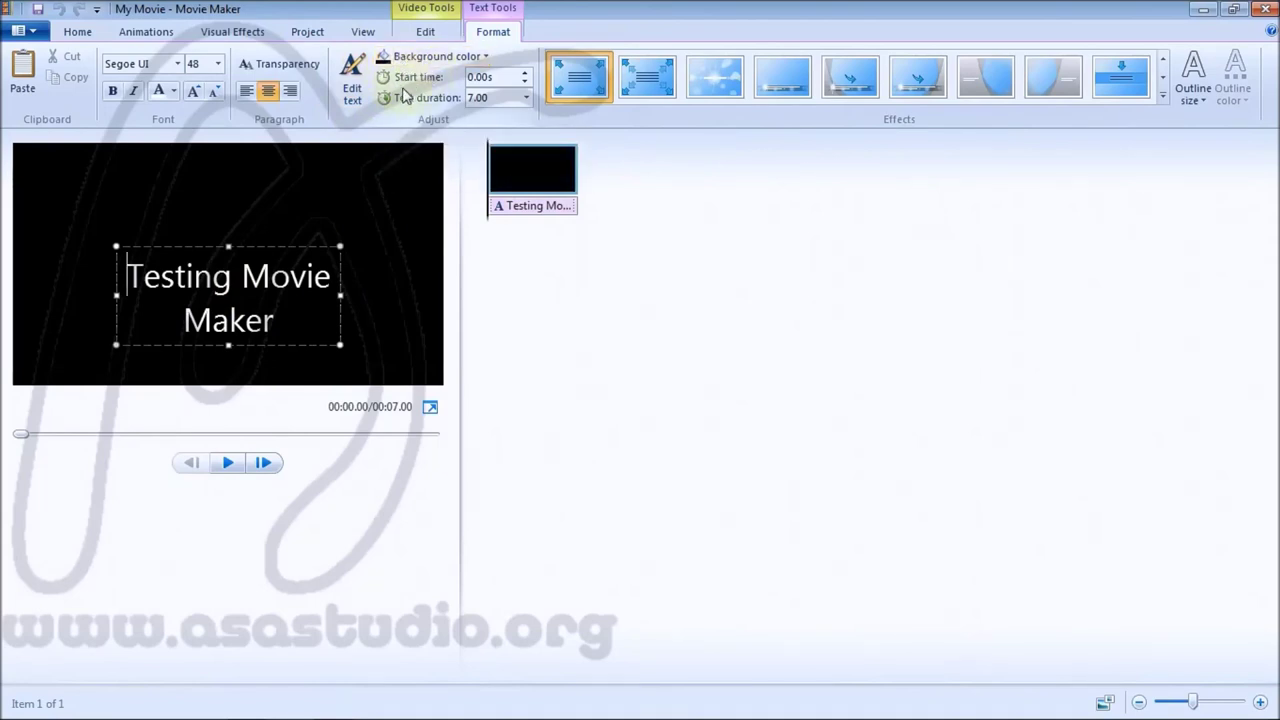
pyautogui.click(211, 312)
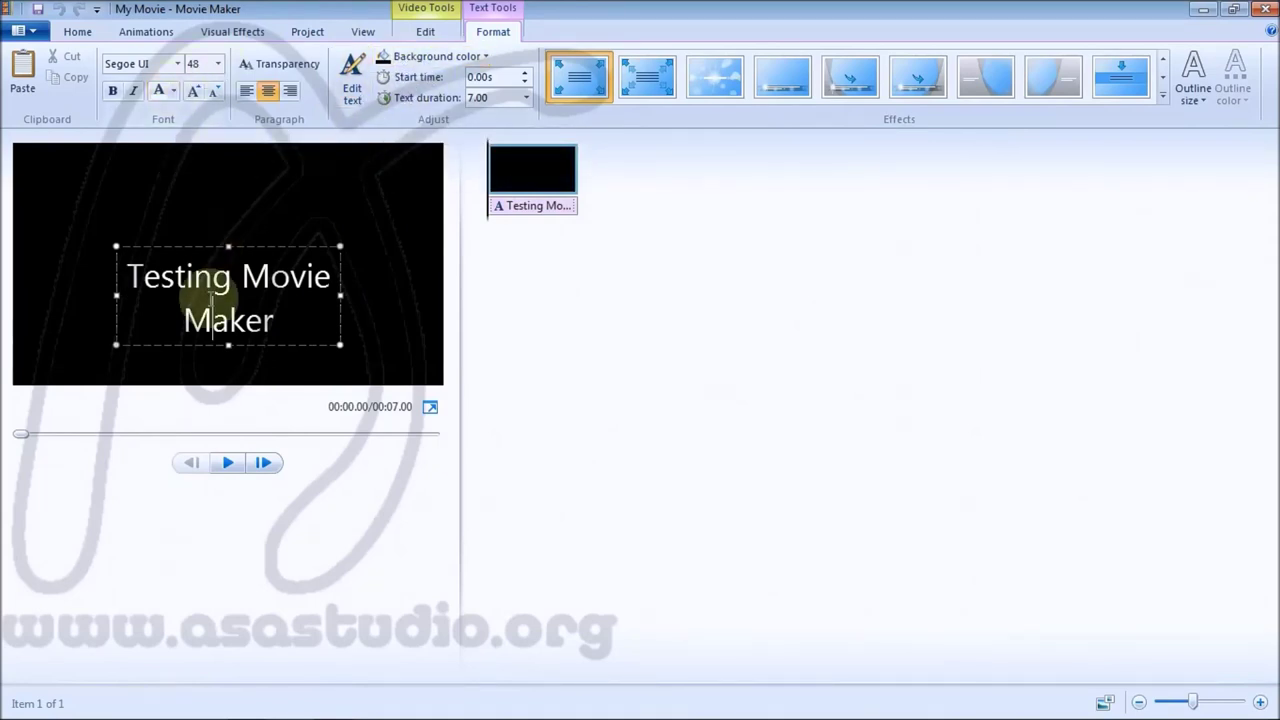
pyautogui.click(518, 175)
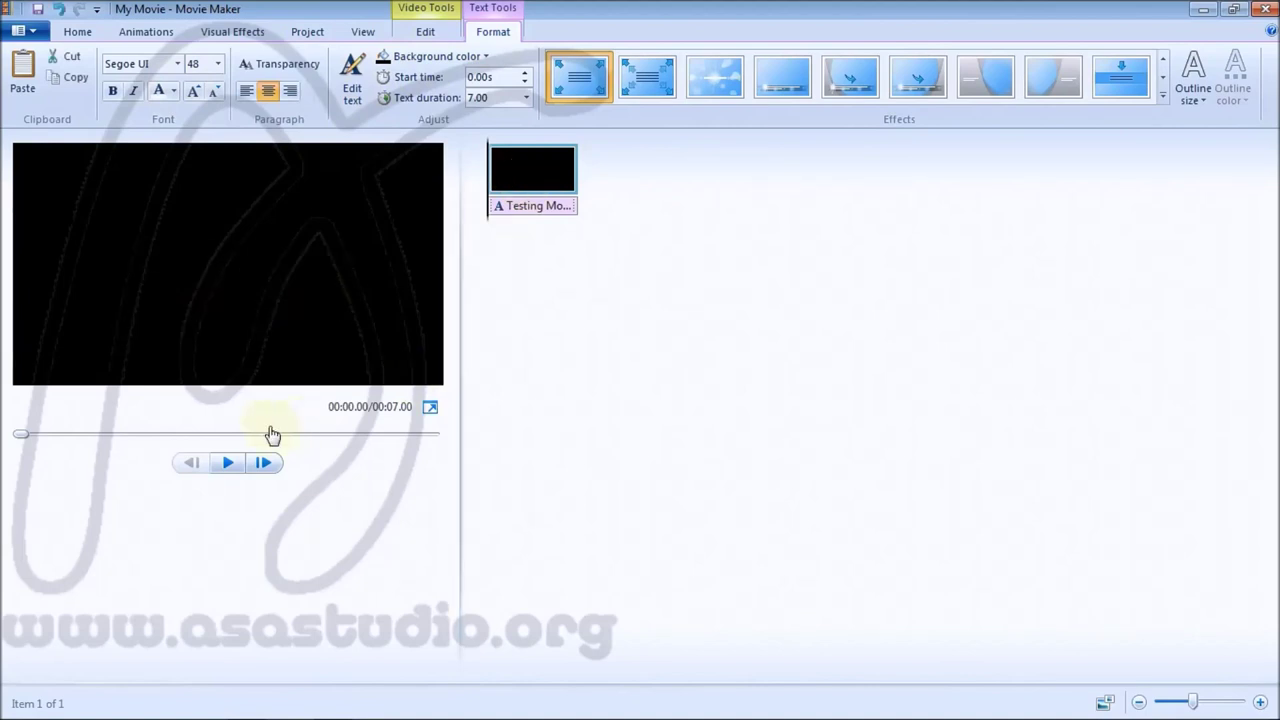
pyautogui.click(229, 464)
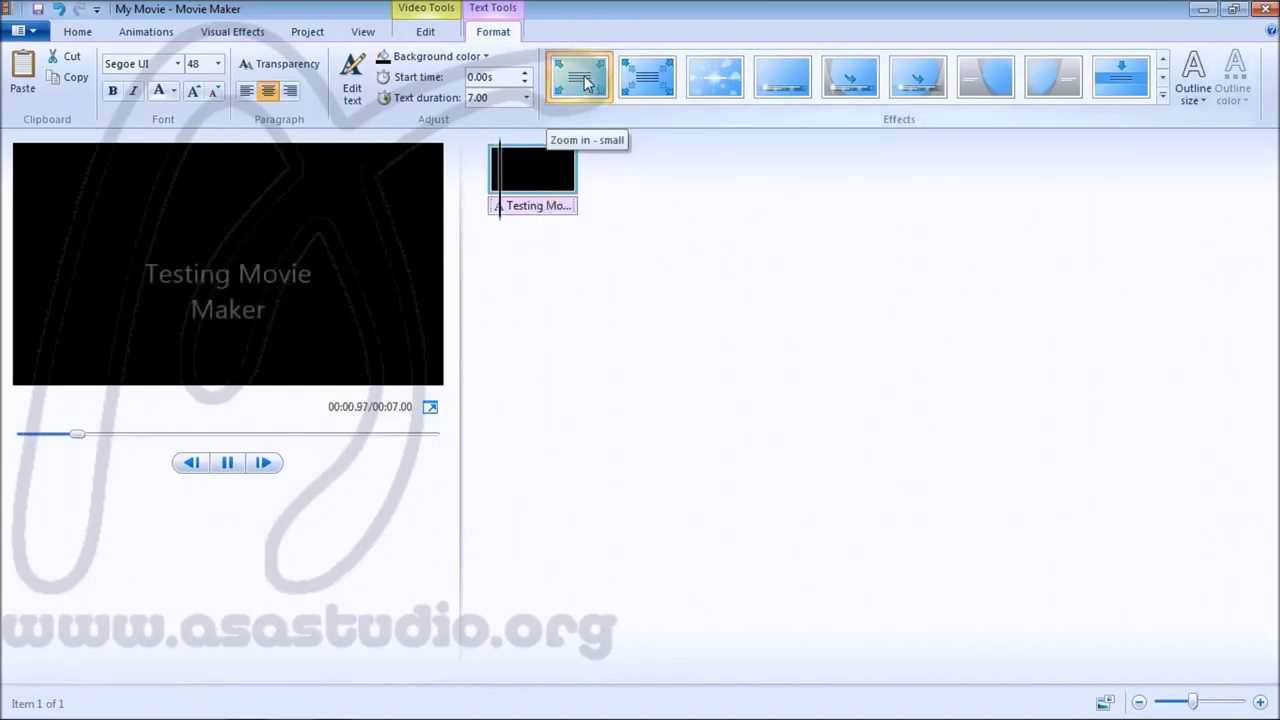
# Try the second Zoom effect, then the first and last Cinematic effects on the title text, previewing the movement
pyautogui.click(647, 76)
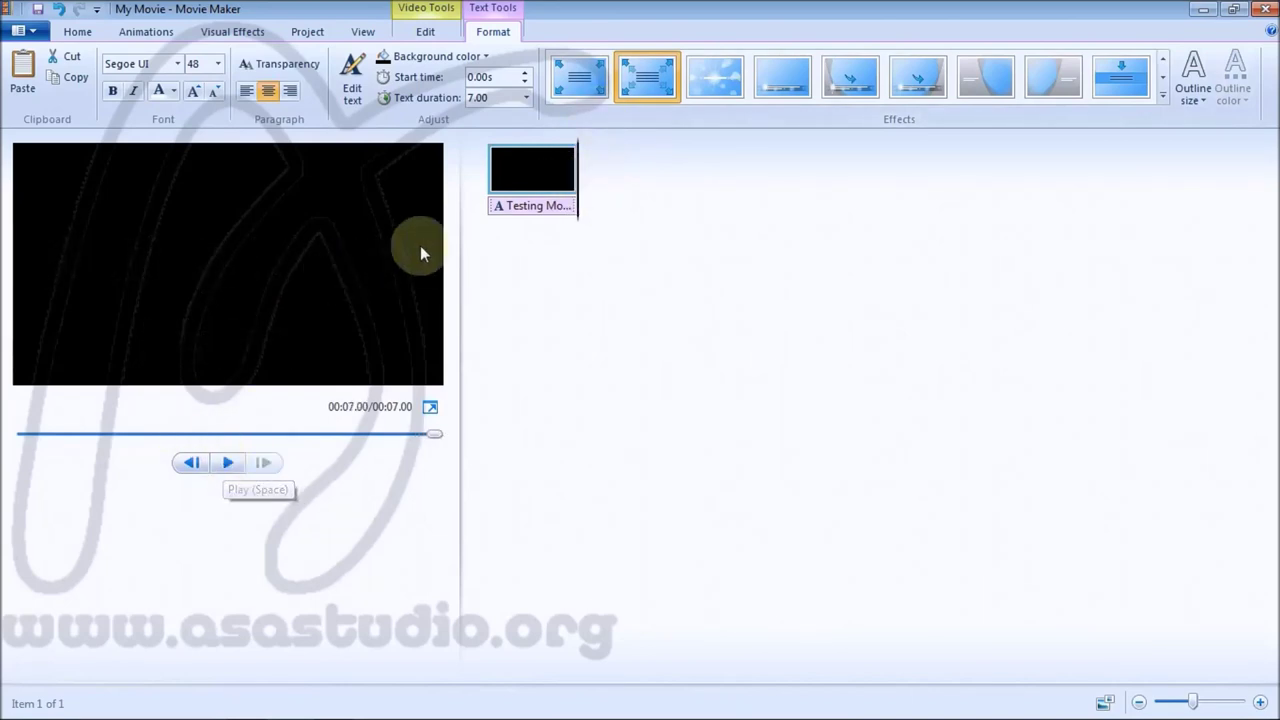
pyautogui.click(228, 462)
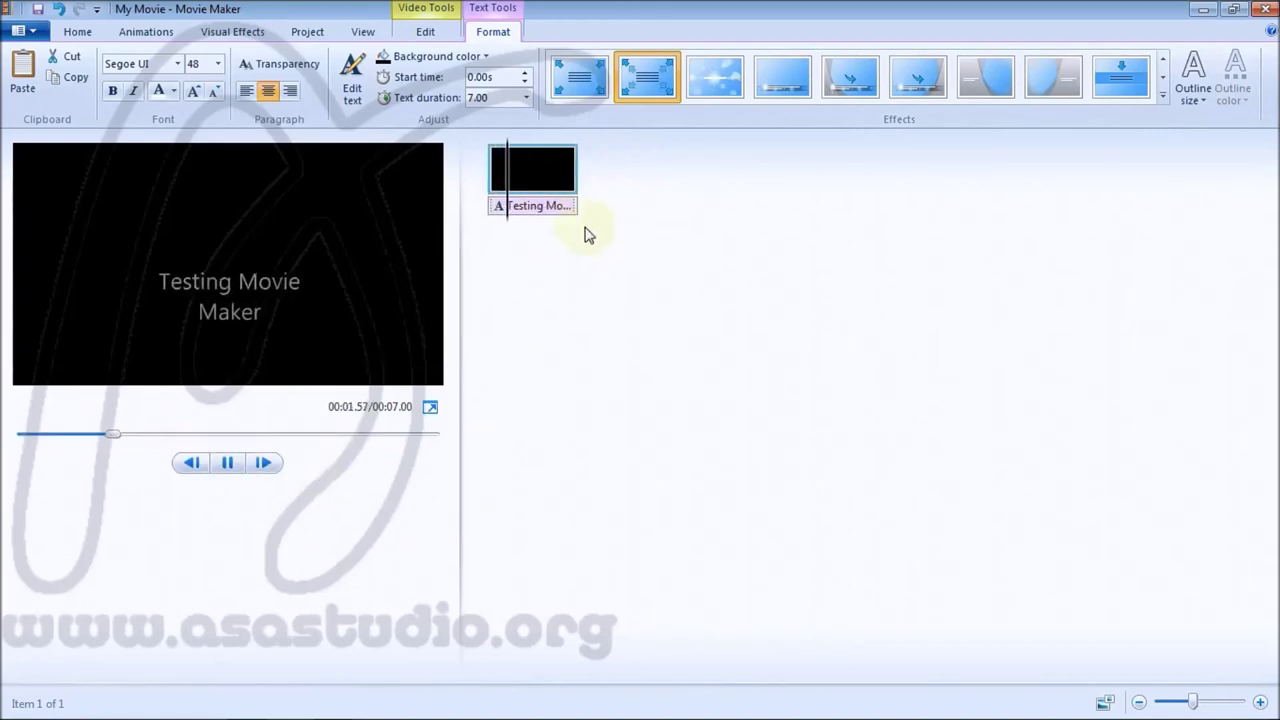
pyautogui.click(713, 88)
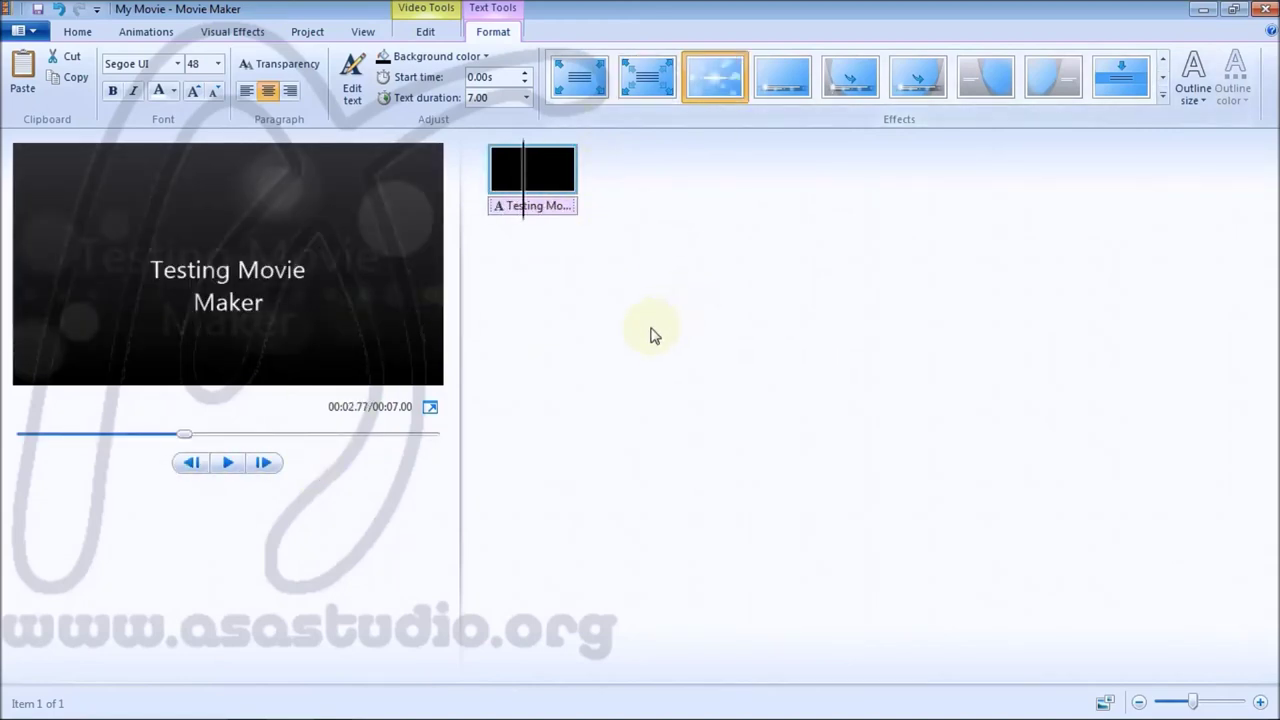
pyautogui.click(228, 462)
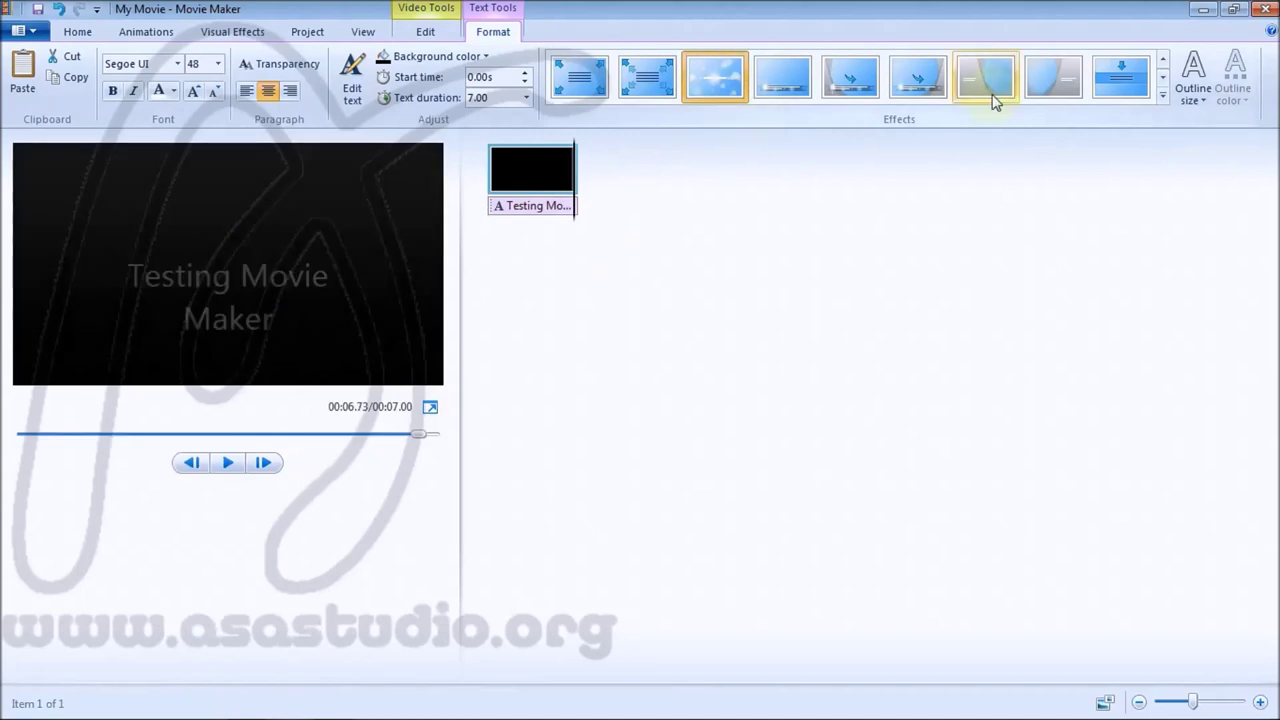
pyautogui.click(1162, 80)
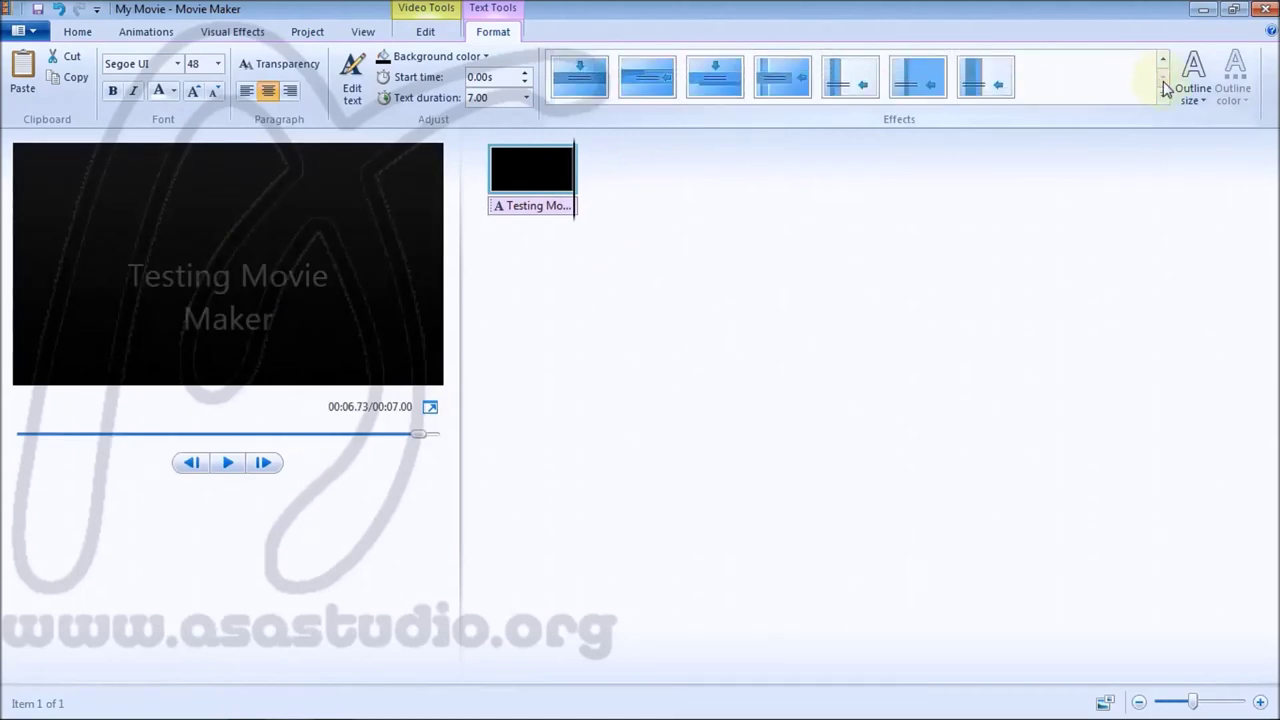
pyautogui.click(1163, 90)
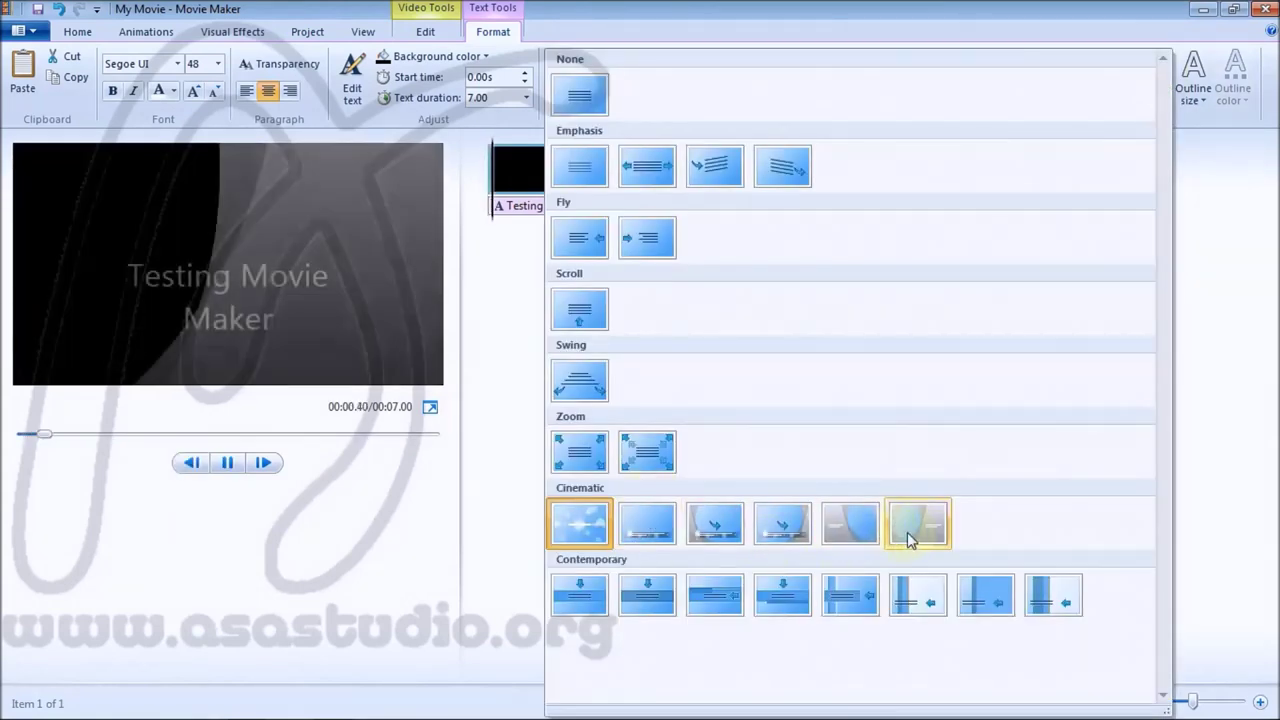
pyautogui.click(907, 532)
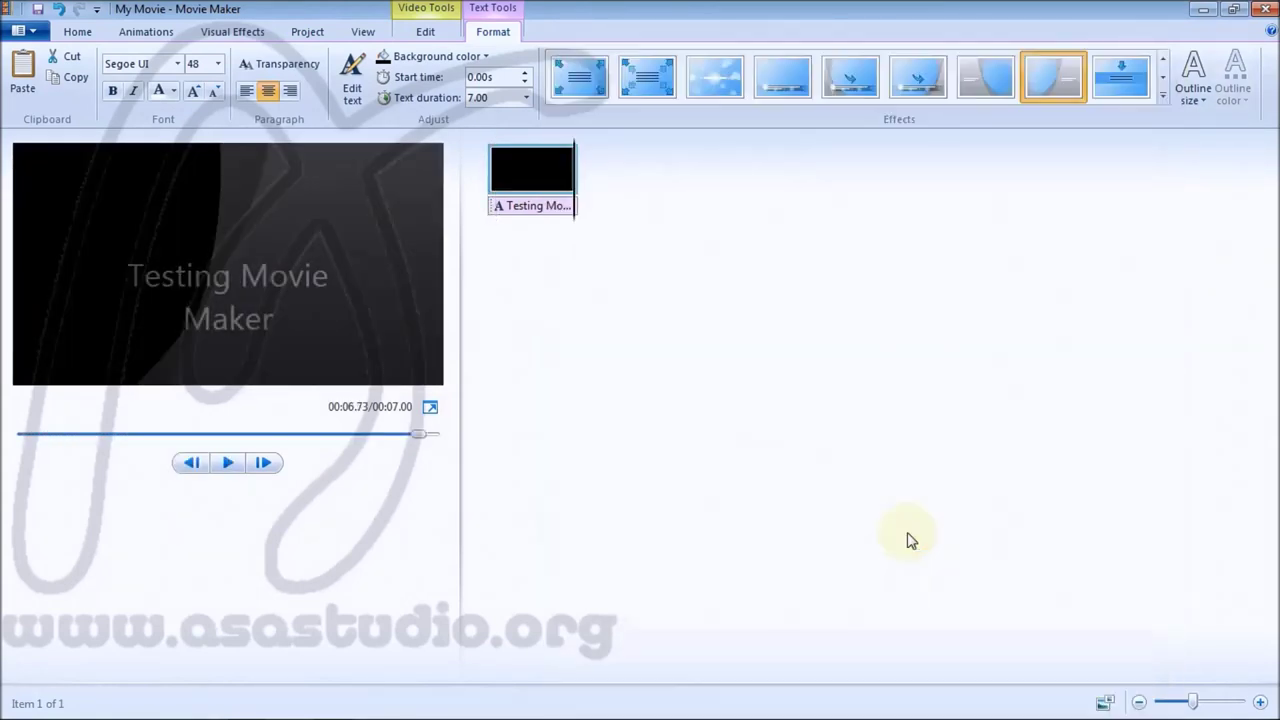
# Apply the Scroll text effect to the "Testing Movie Maker" title
pyautogui.click(1162, 100)
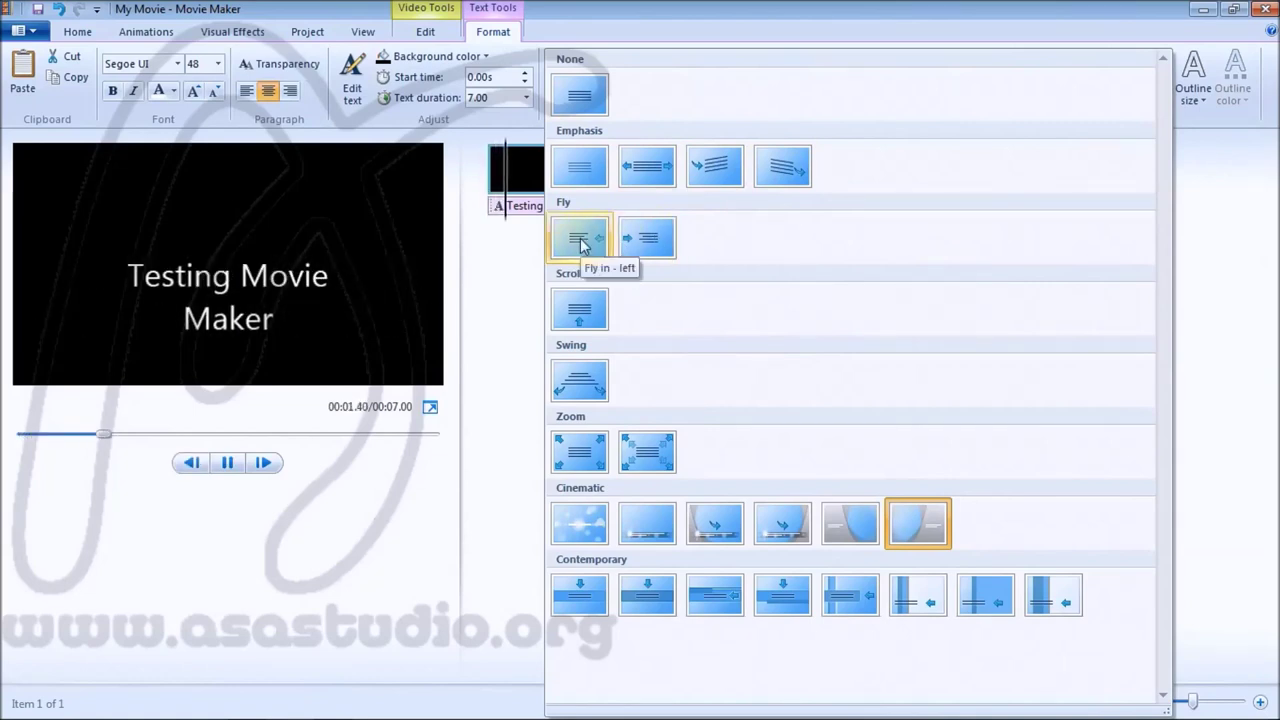
pyautogui.click(580, 312)
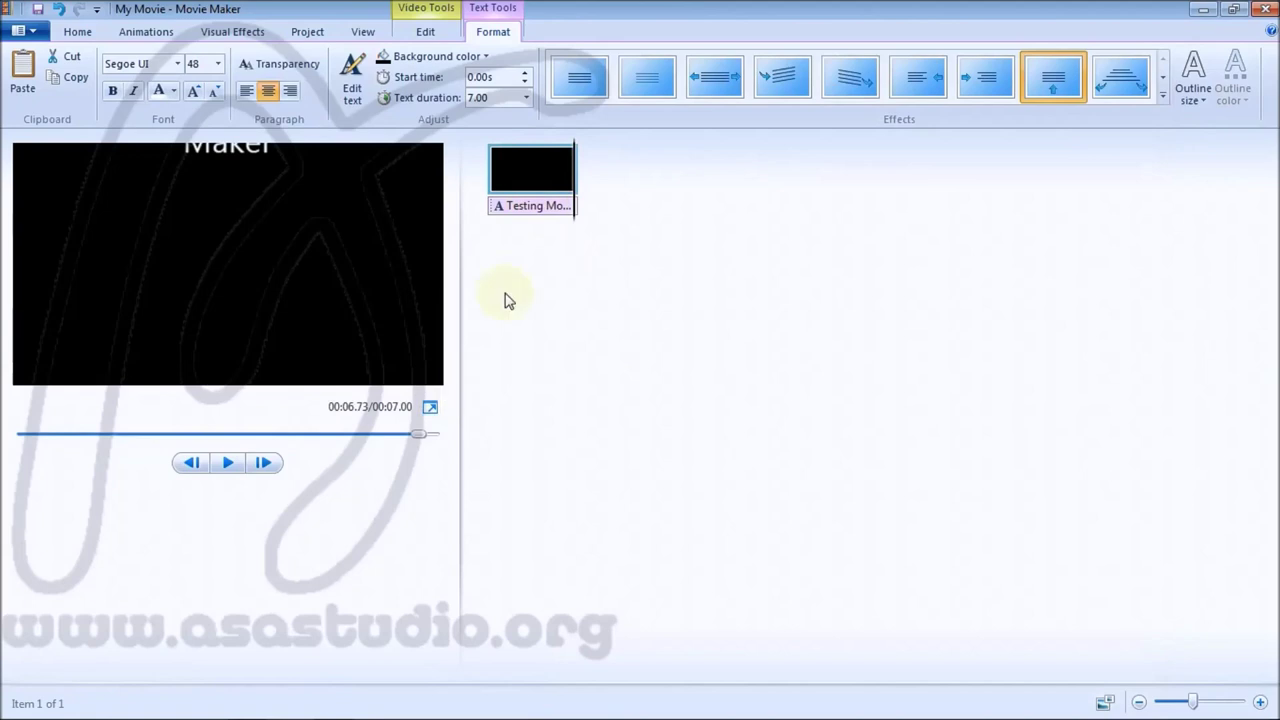
# Replay the scrolling title from the start, change its background color to light tan, and preview it until the text is in view
pyautogui.click(467, 215)
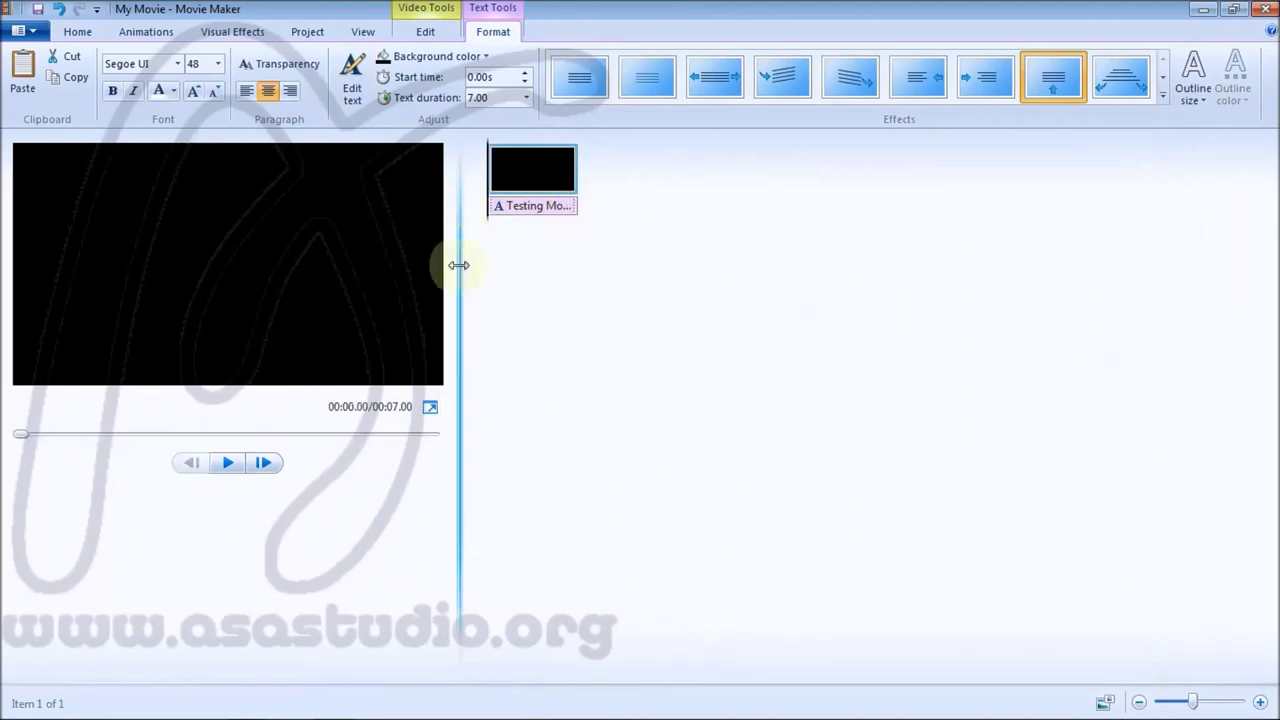
pyautogui.click(227, 465)
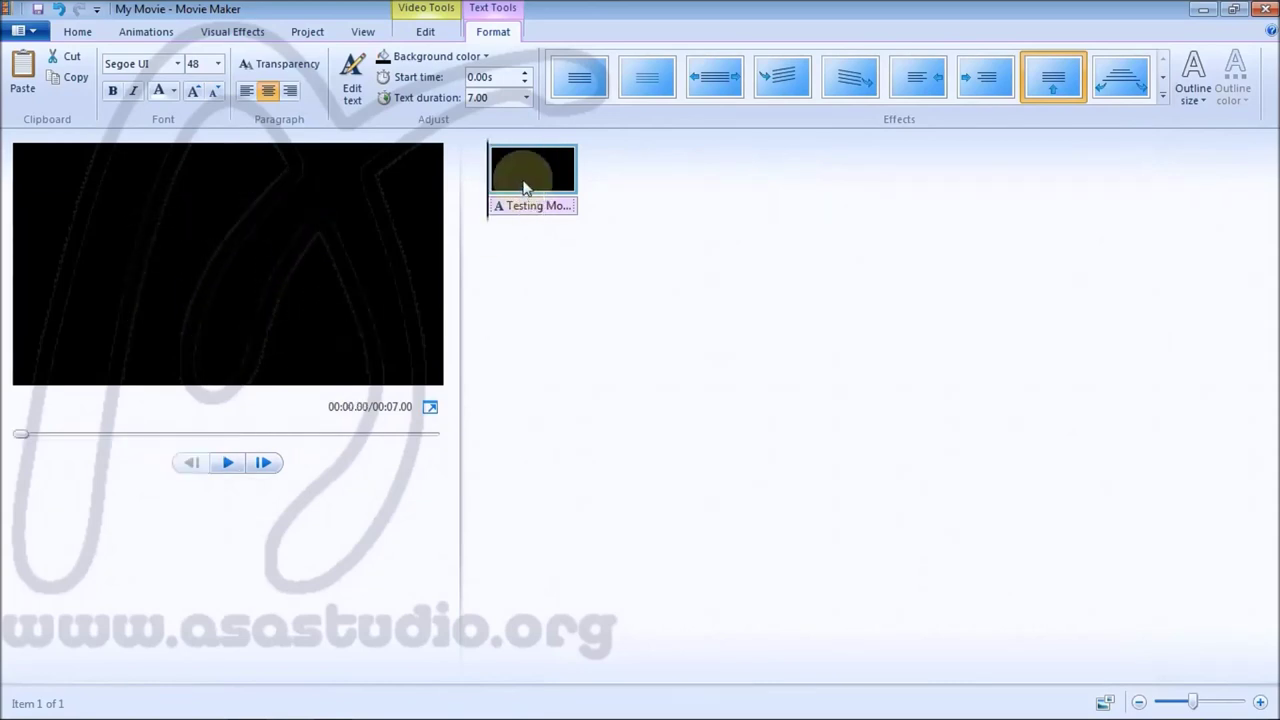
pyautogui.click(407, 59)
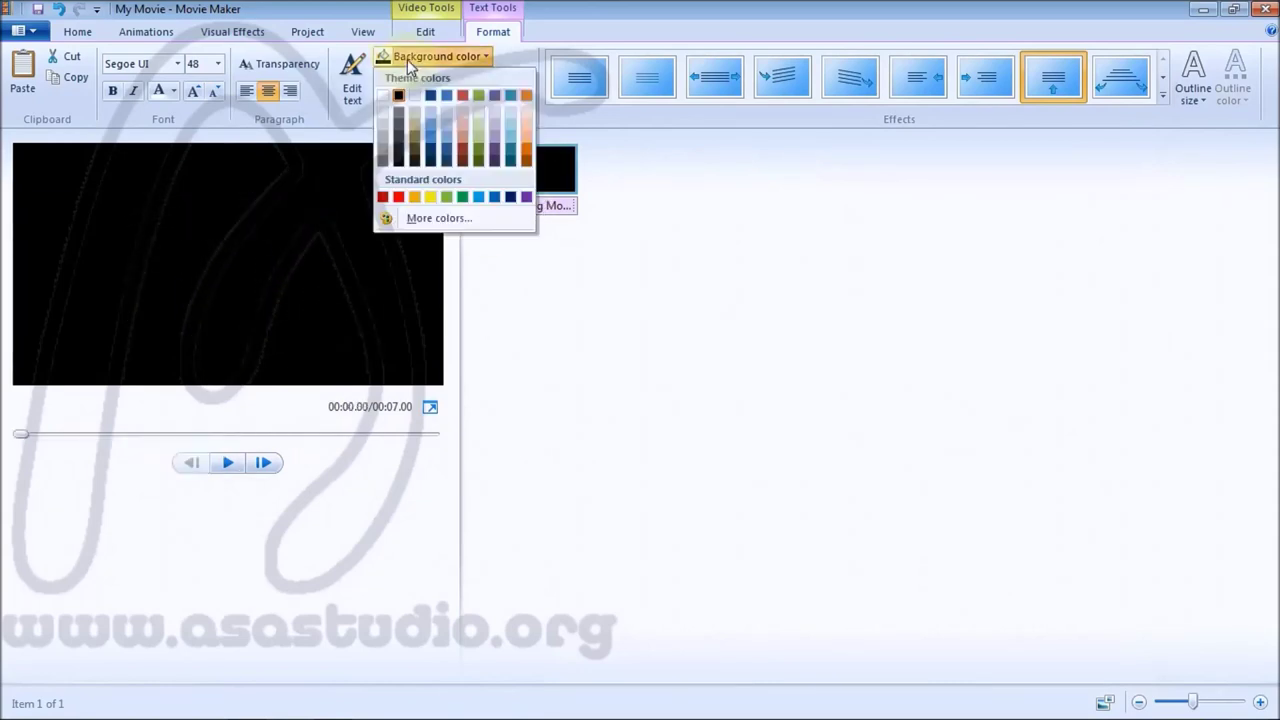
pyautogui.click(414, 113)
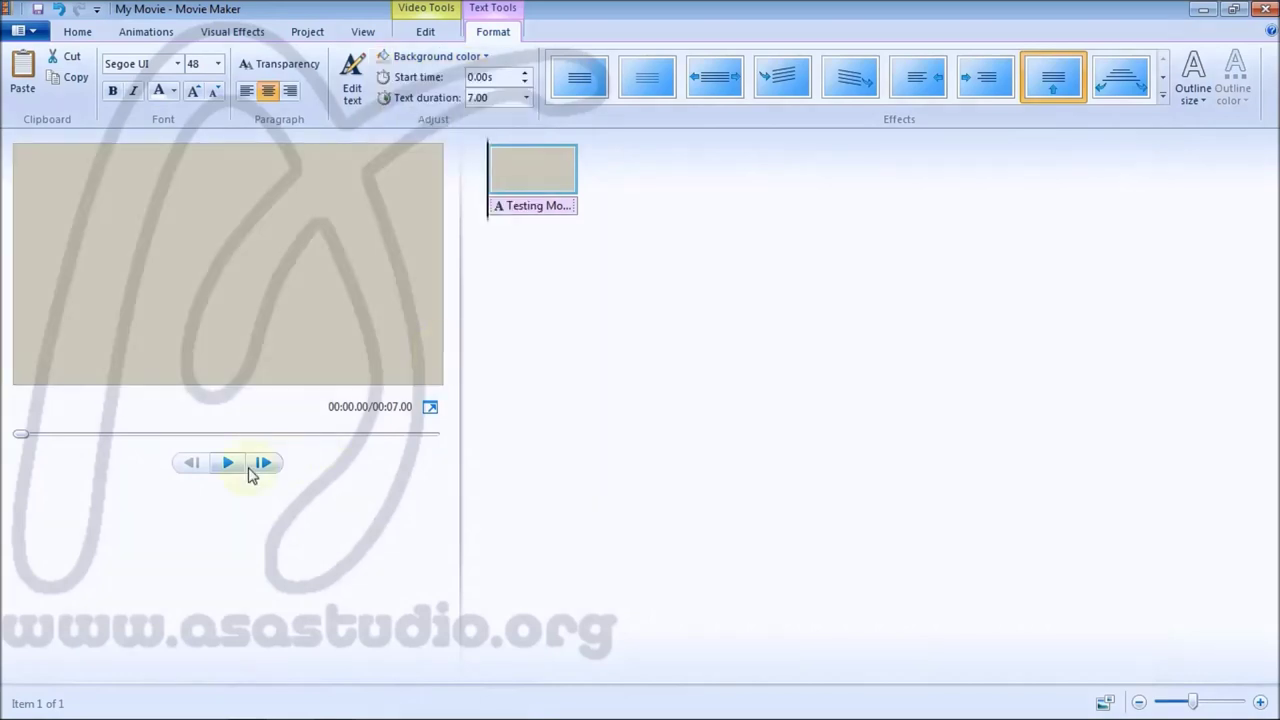
pyautogui.click(227, 466)
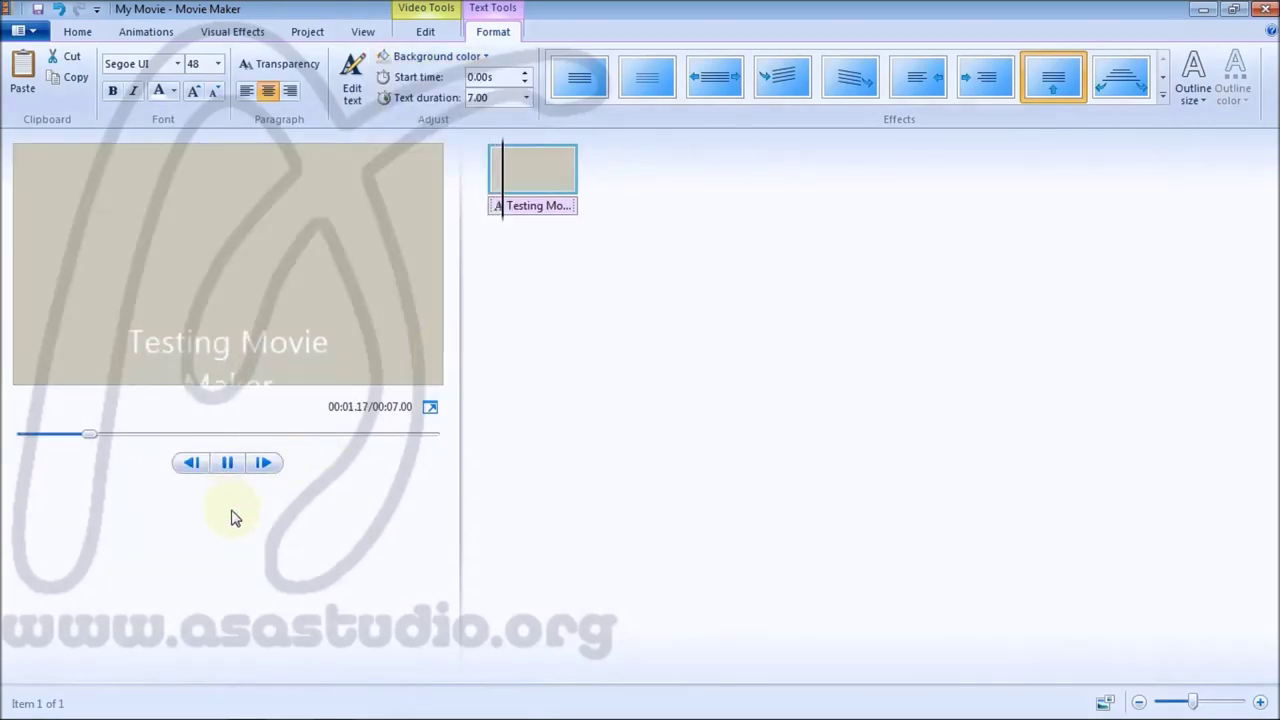
pyautogui.click(190, 463)
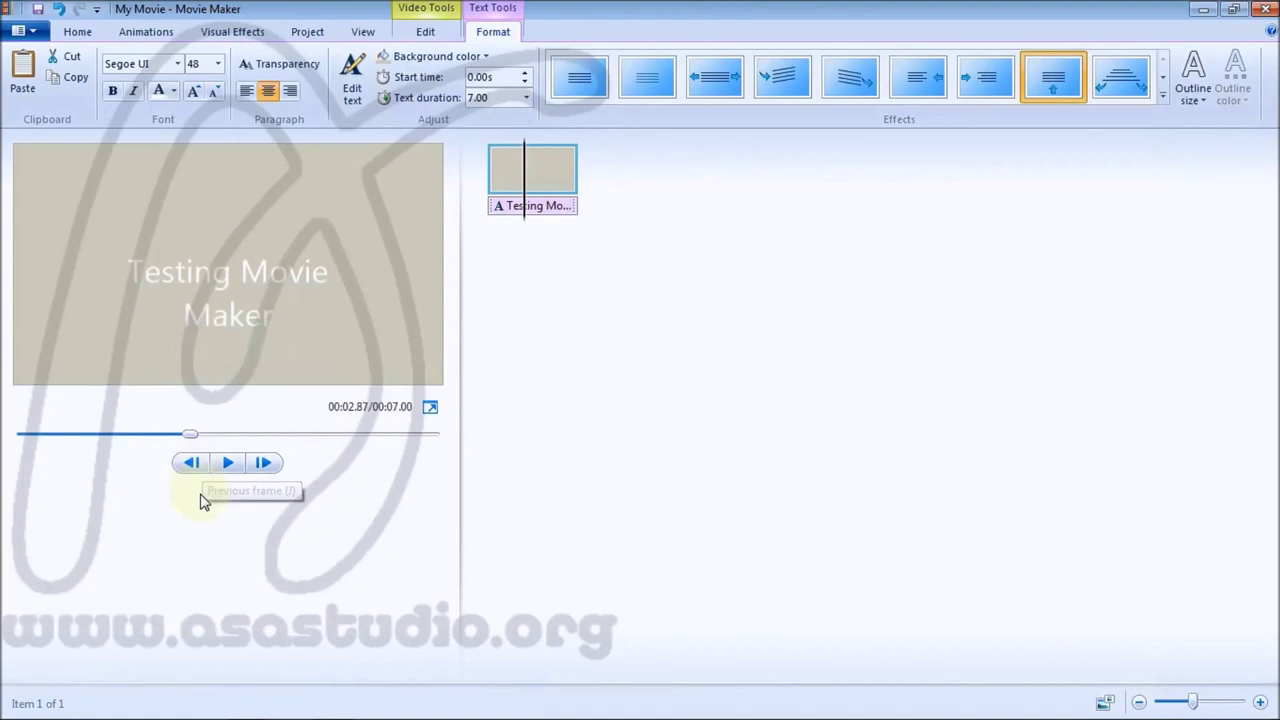
# Change the color of the "Testing Movie Maker" title text to orange
pyautogui.click(245, 290)
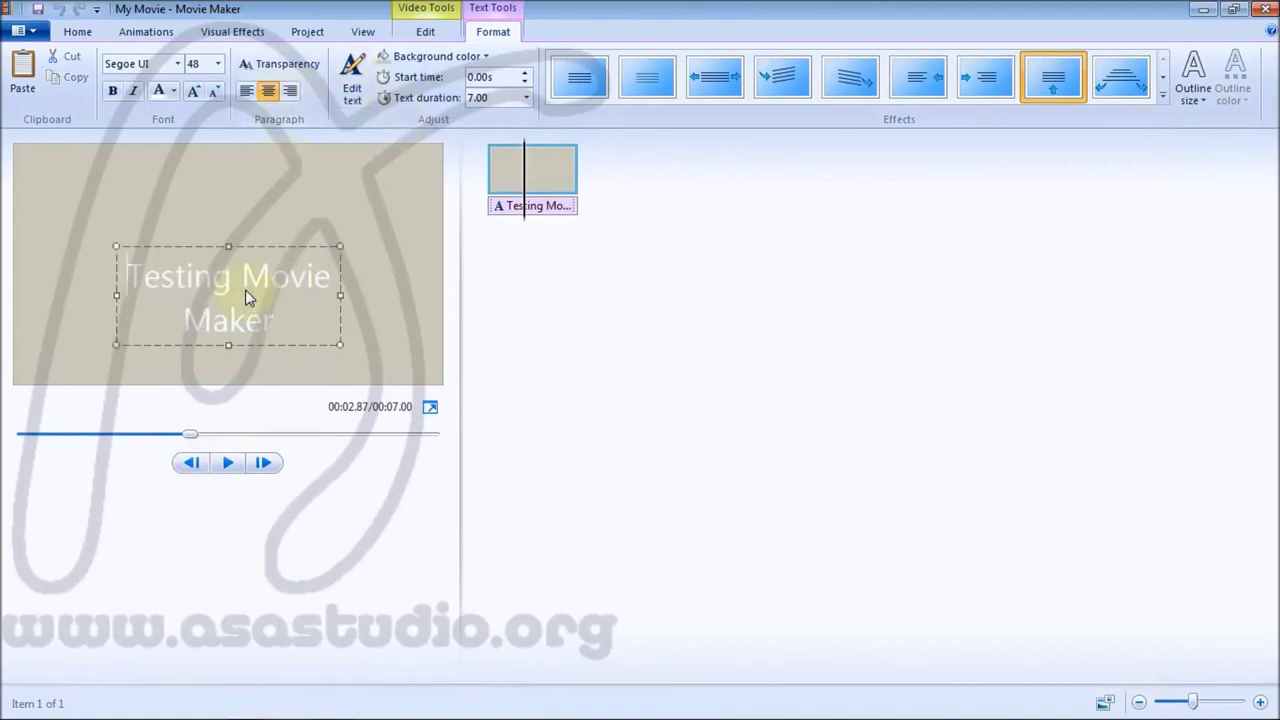
pyautogui.click(165, 93)
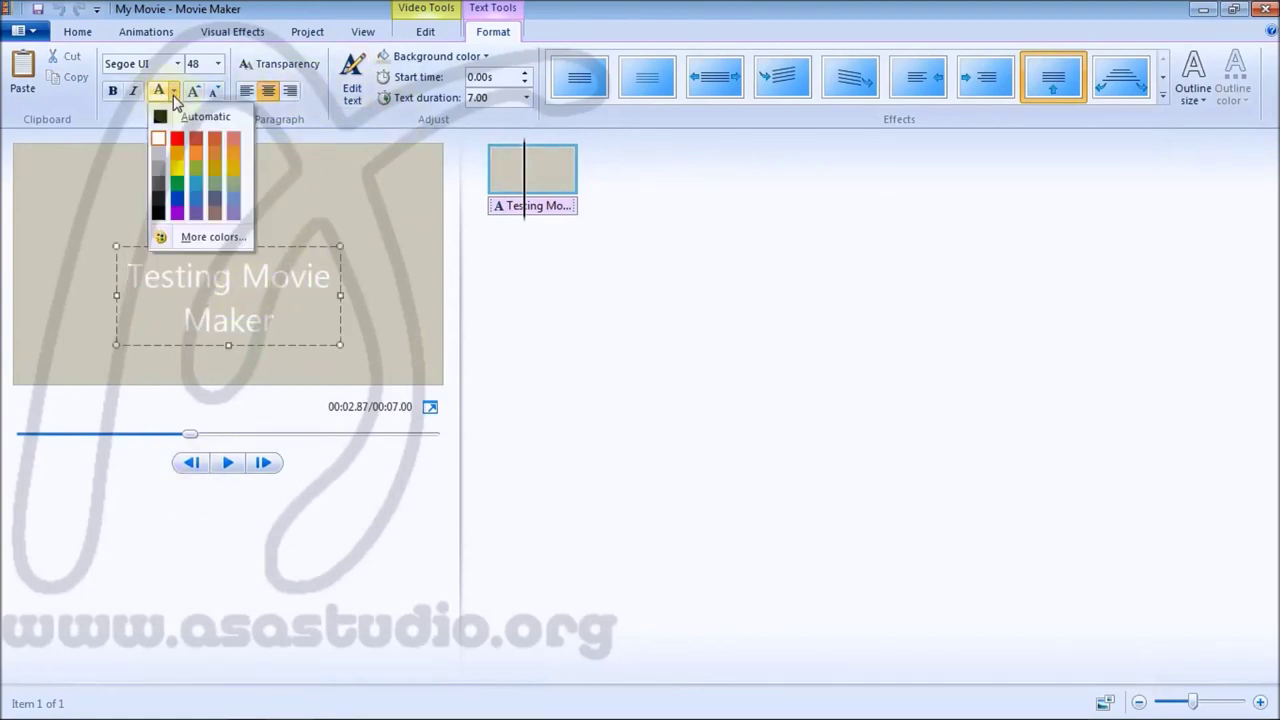
pyautogui.click(192, 177)
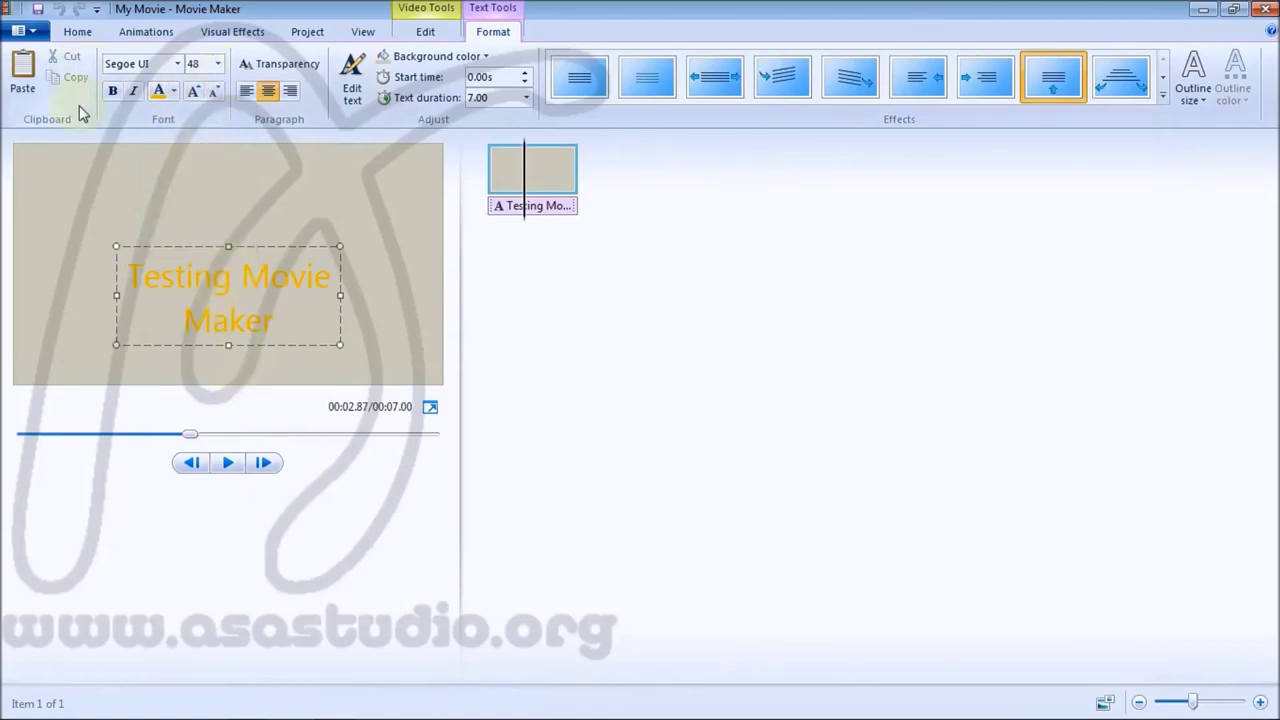
# Set the title font to Arial Black, widen its text box on both sides to nearly the full frame width, and preview it
pyautogui.click(177, 63)
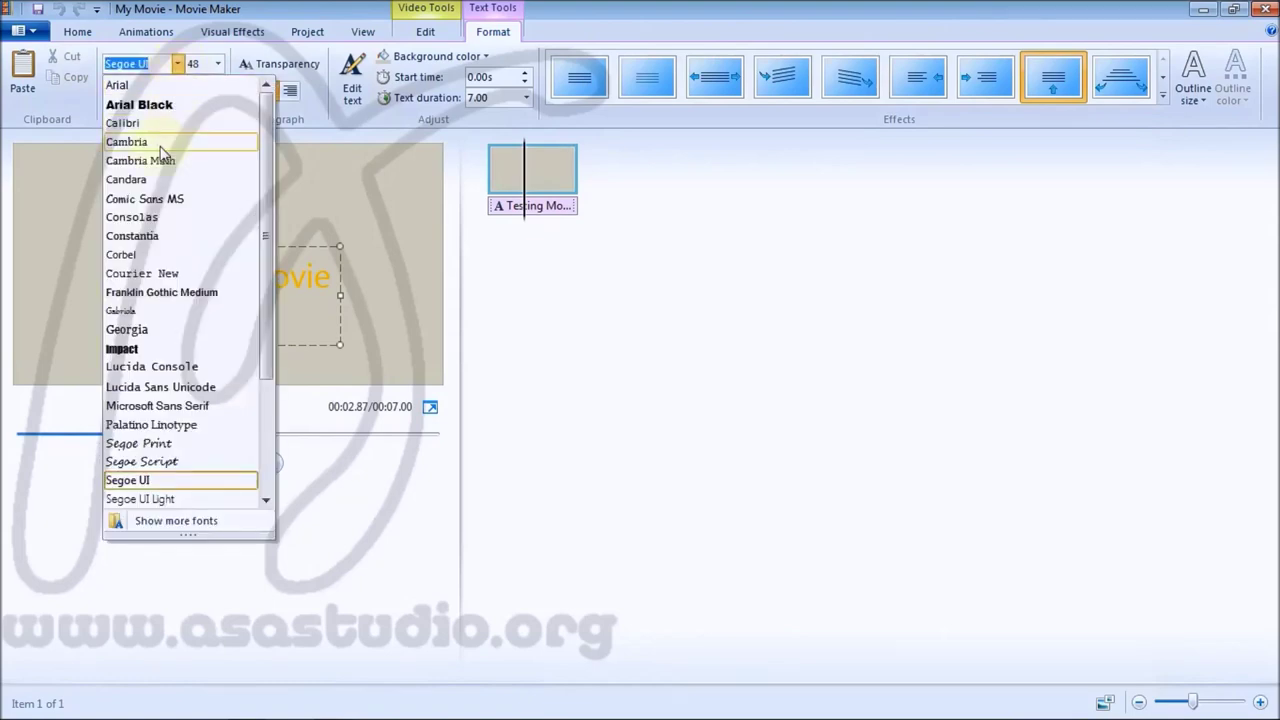
pyautogui.click(177, 104)
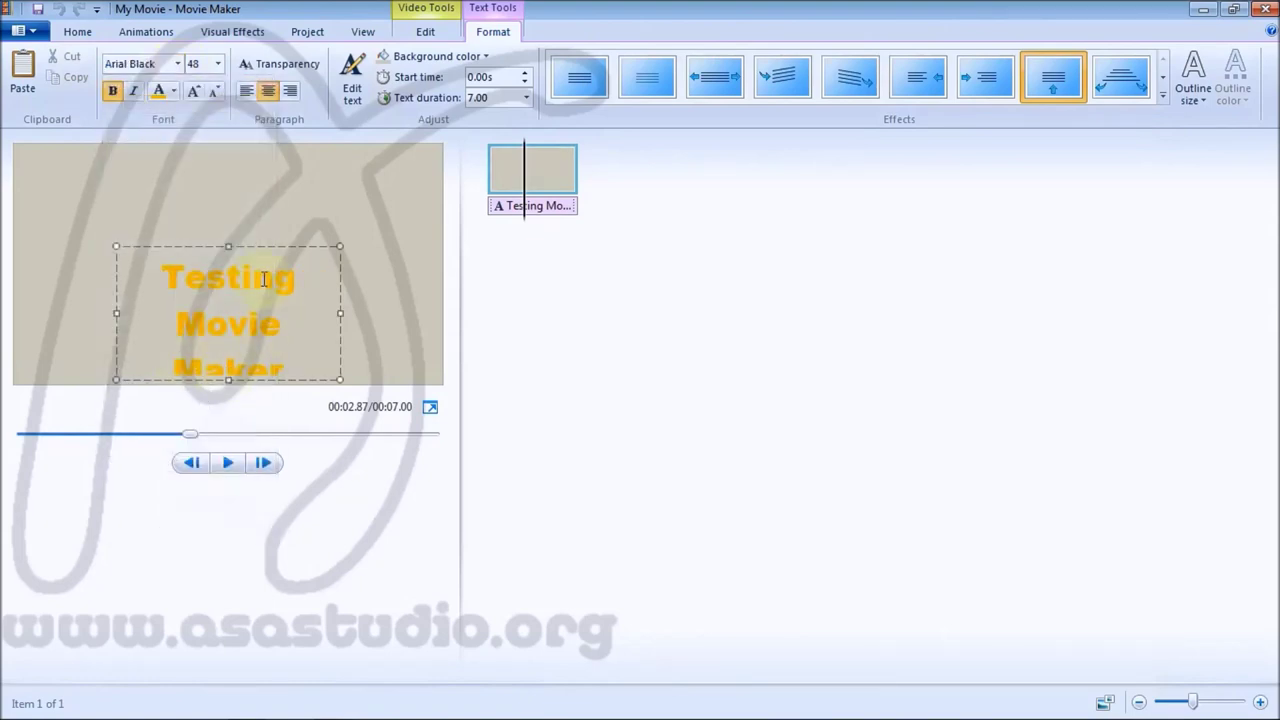
pyautogui.moveTo(118, 312); pyautogui.dragTo(33, 310)
pyautogui.moveTo(340, 299); pyautogui.dragTo(423, 299)
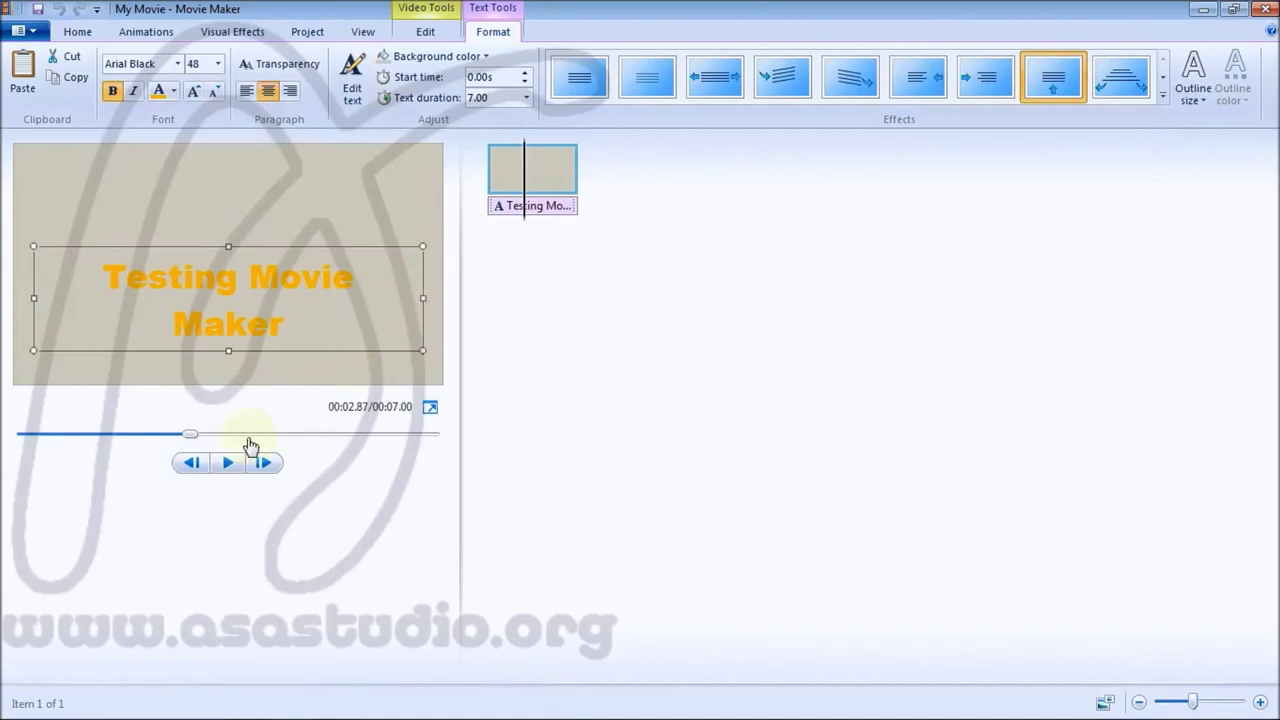
pyautogui.click(229, 464)
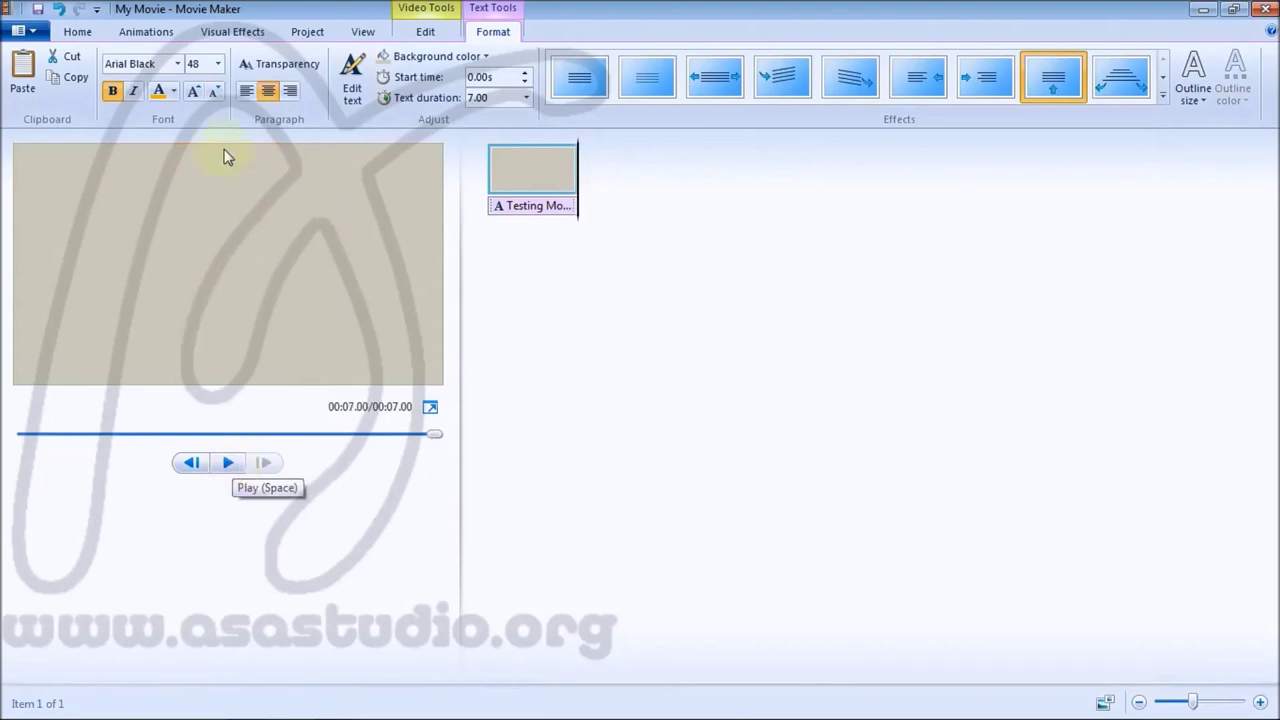
# Set the title's text duration to 4.00 seconds, leaving its transparency as it is, and play the clip from the start
pyautogui.click(276, 64)
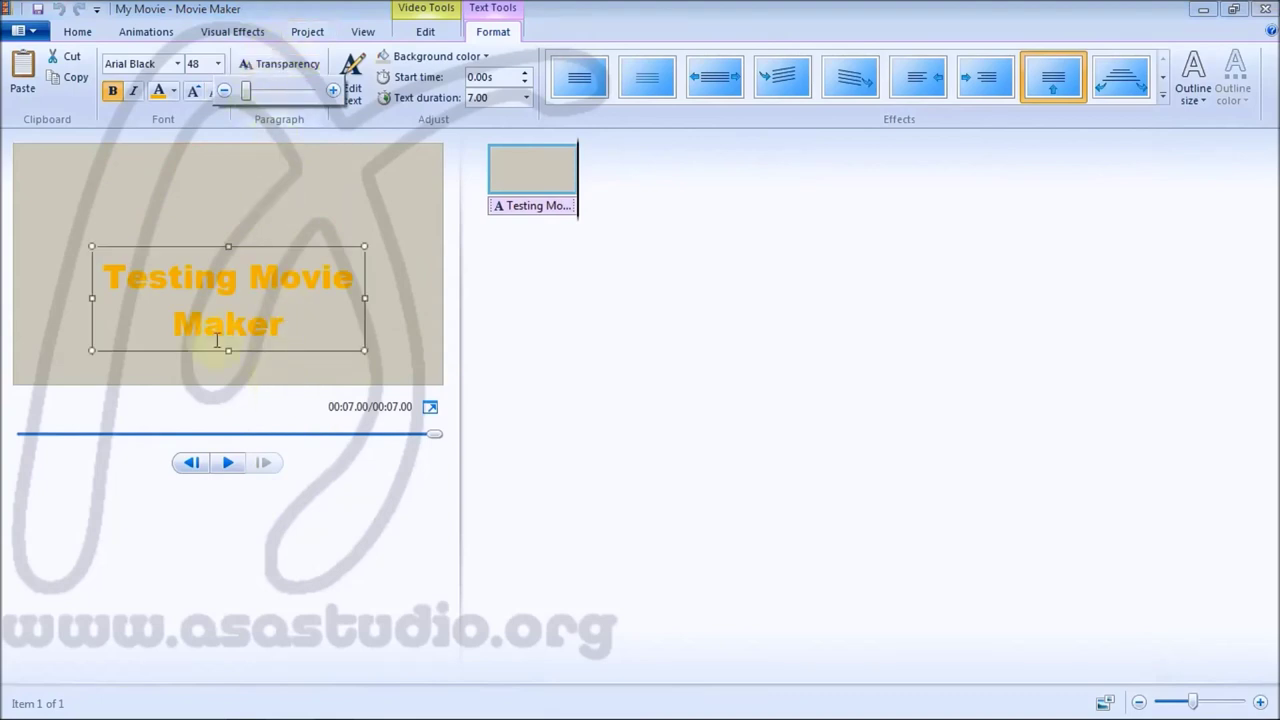
pyautogui.click(476, 98)
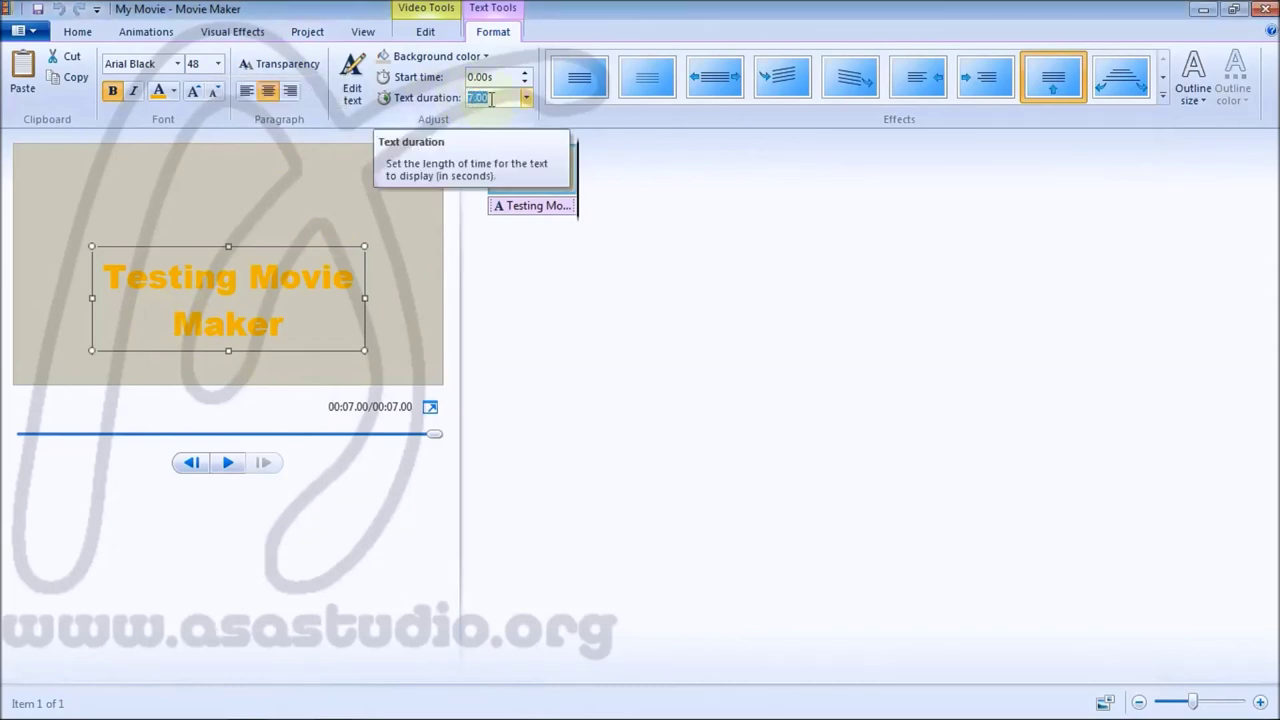
pyautogui.click(525, 97)
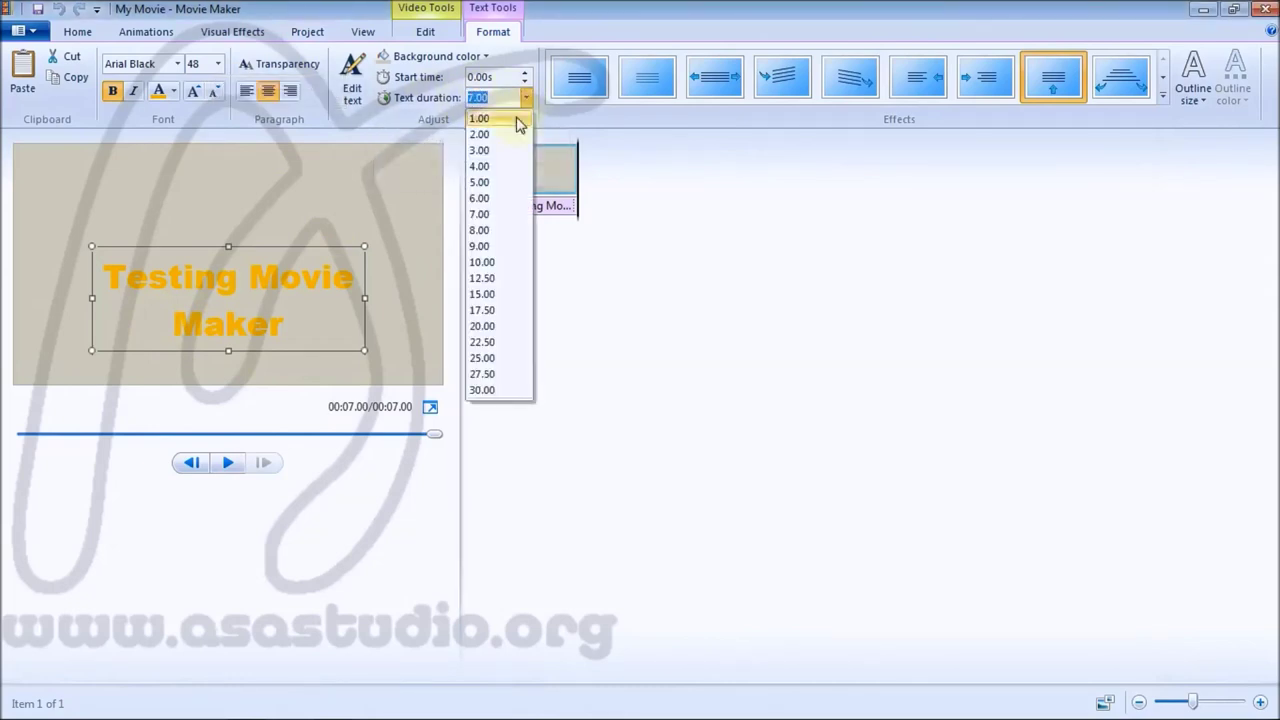
pyautogui.click(507, 175)
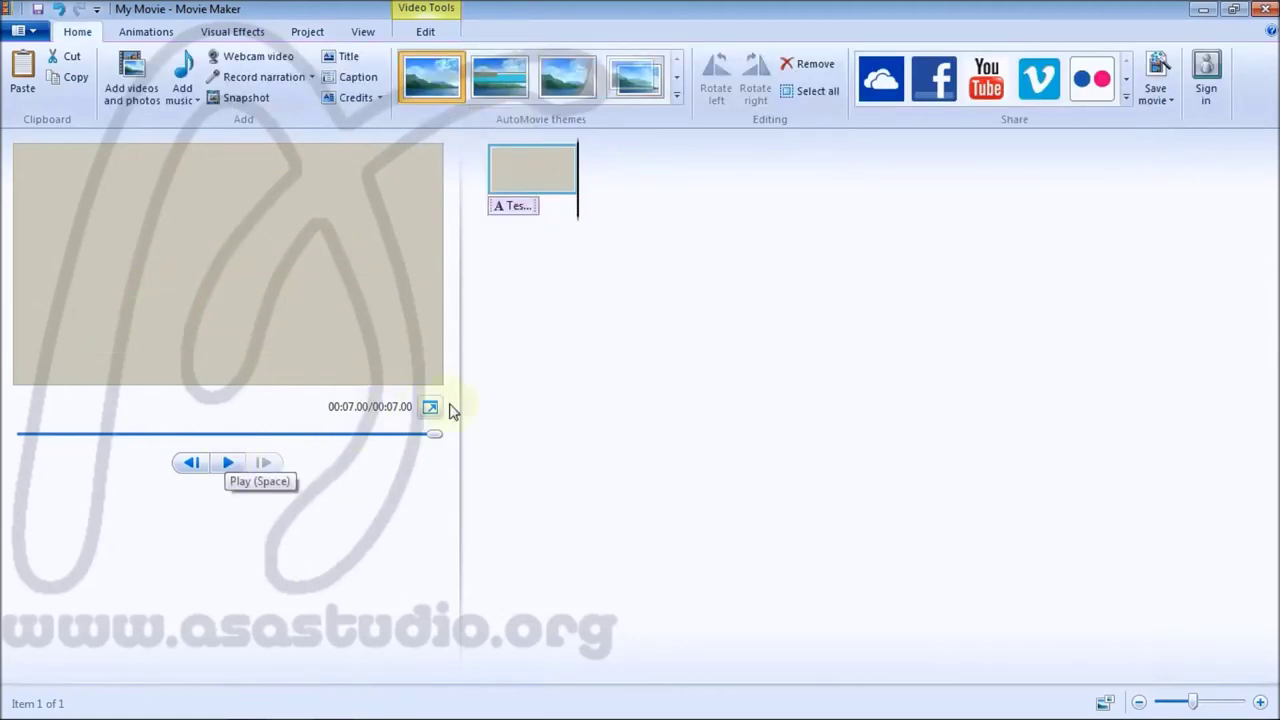
pyautogui.moveTo(434, 437); pyautogui.dragTo(2, 447)
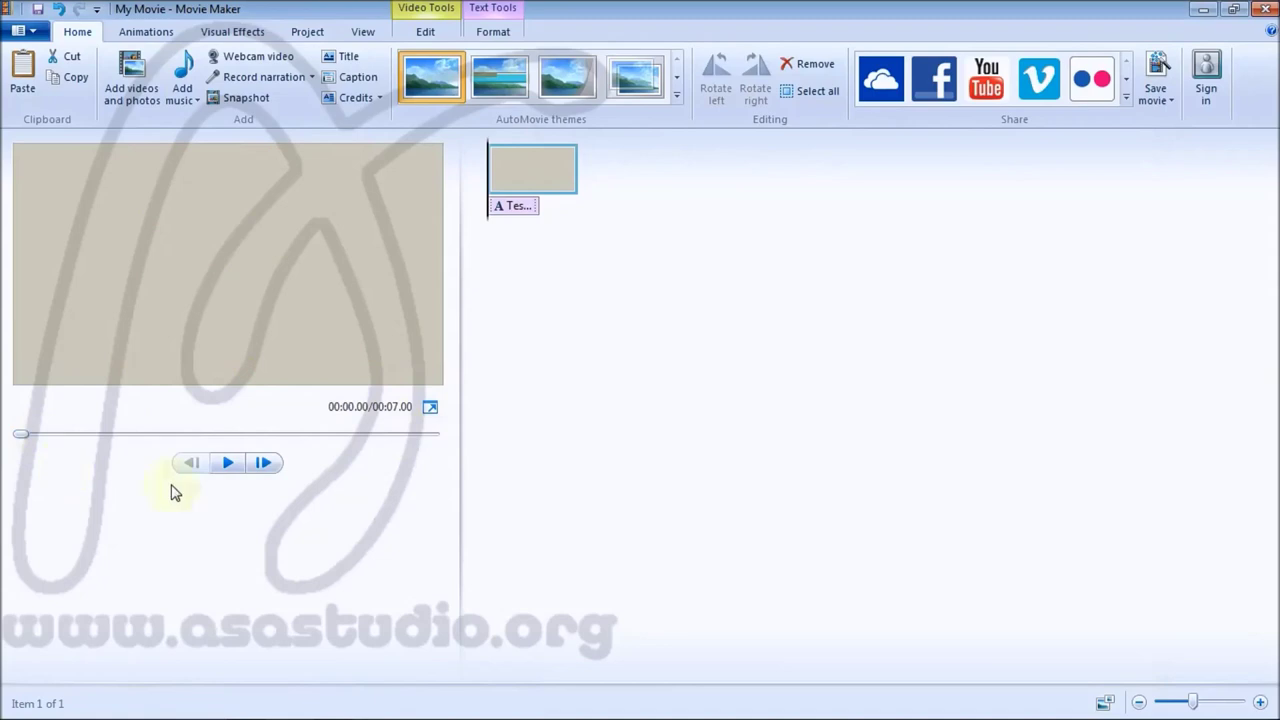
pyautogui.click(226, 466)
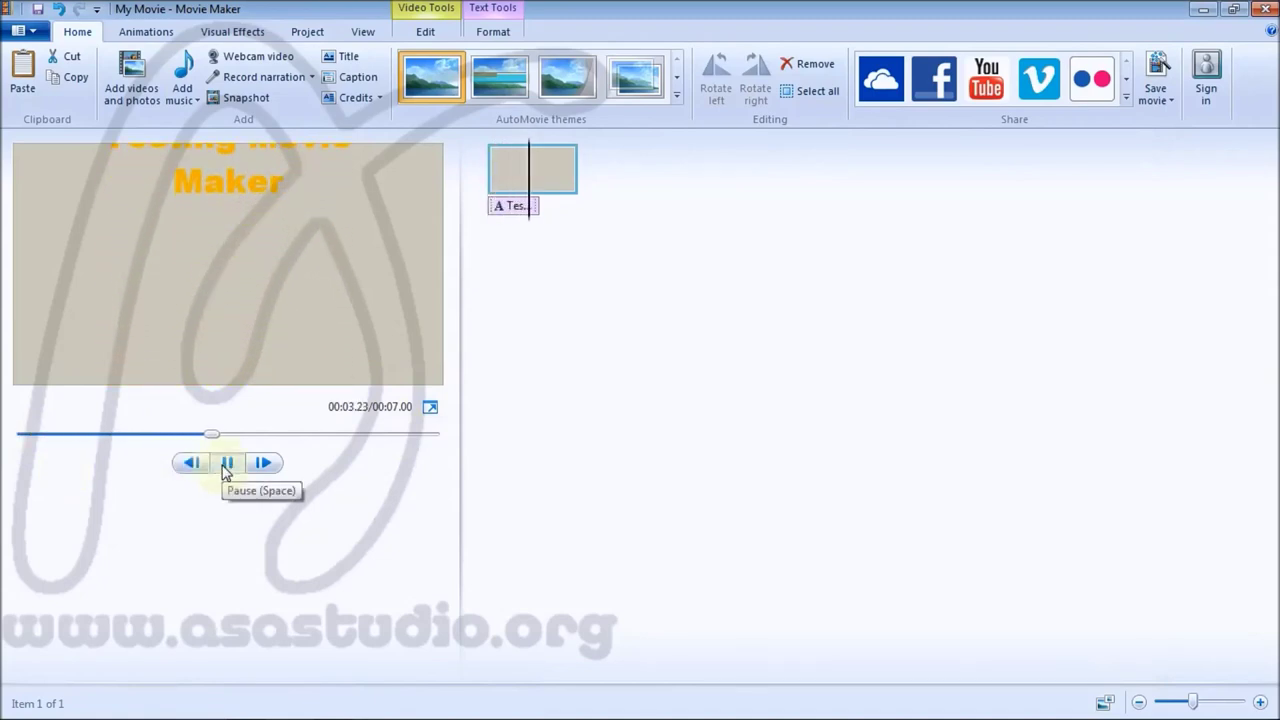
pyautogui.click(226, 466)
# Set the title clip's own duration to 4.00 seconds and play it from the beginning
pyautogui.click(510, 185)
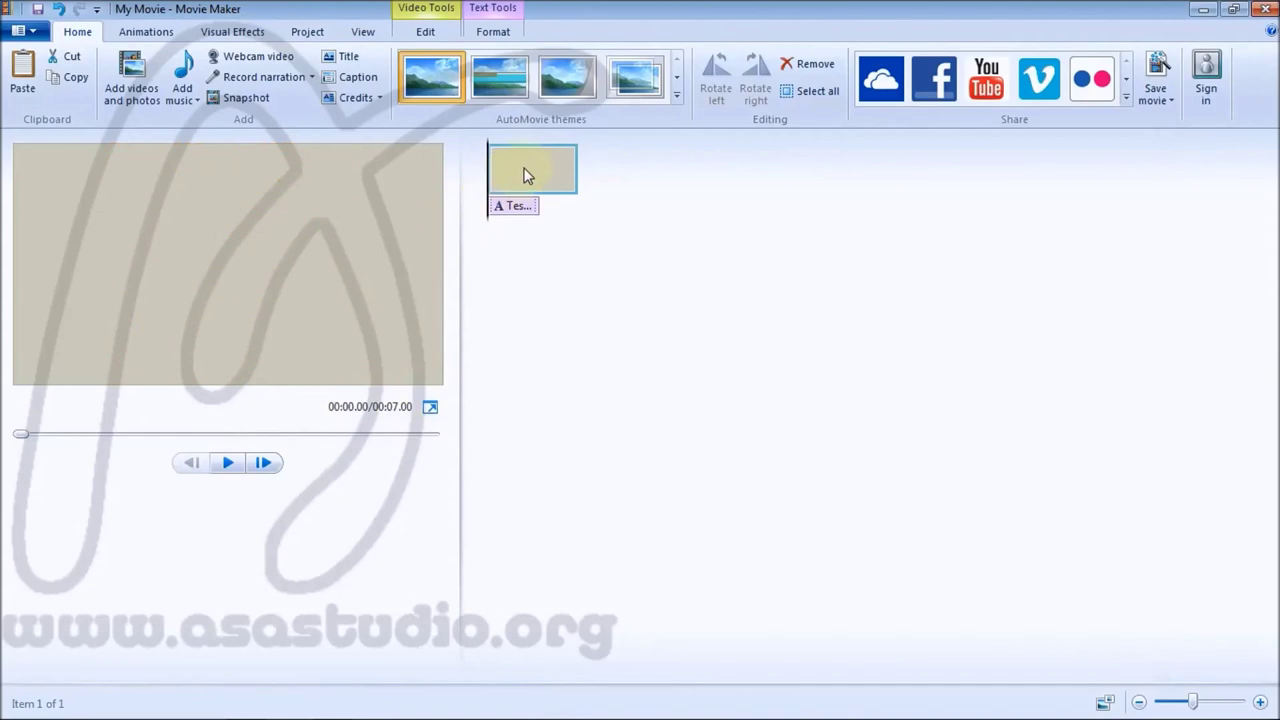
pyautogui.doubleClick(527, 175)
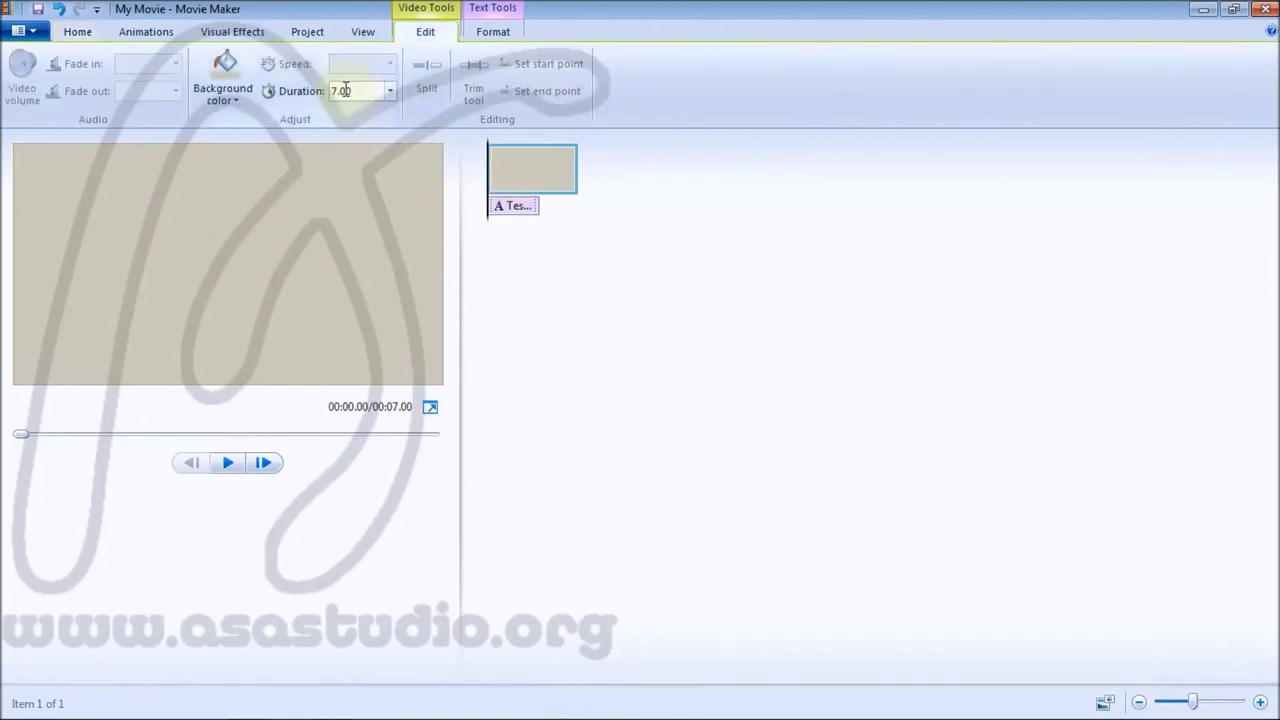
pyautogui.click(391, 91)
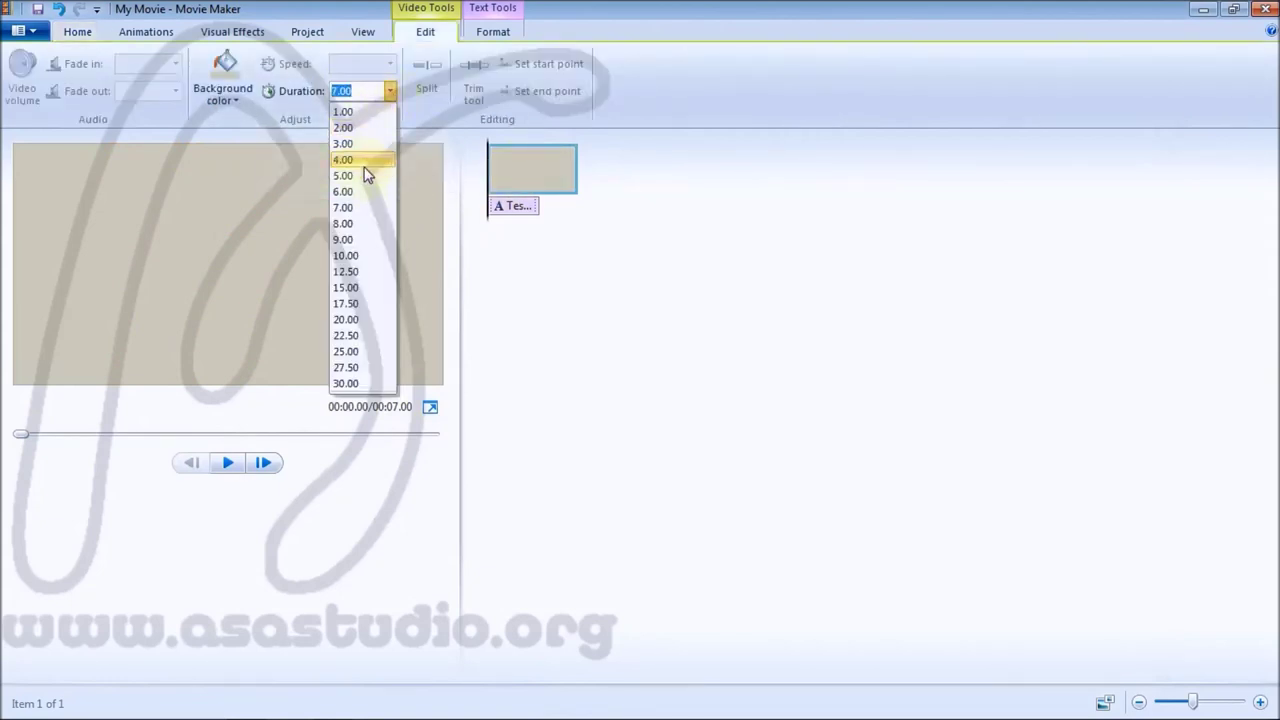
pyautogui.click(358, 160)
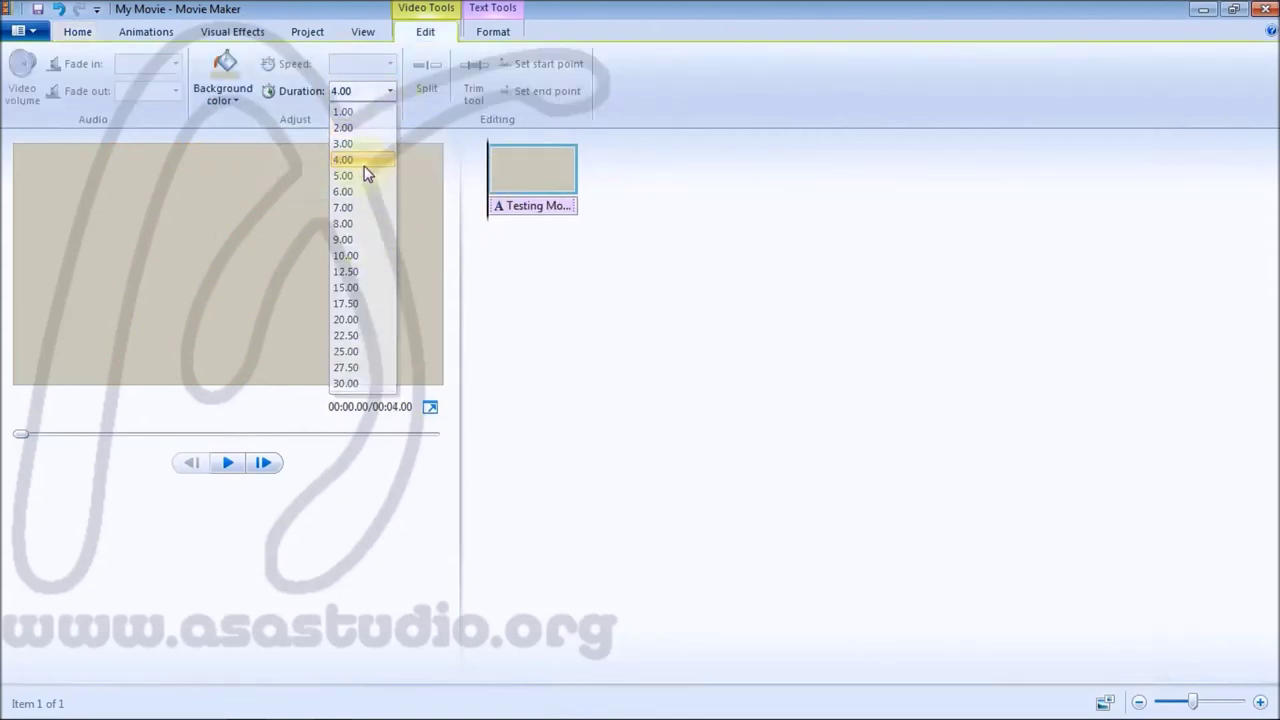
pyautogui.click(229, 468)
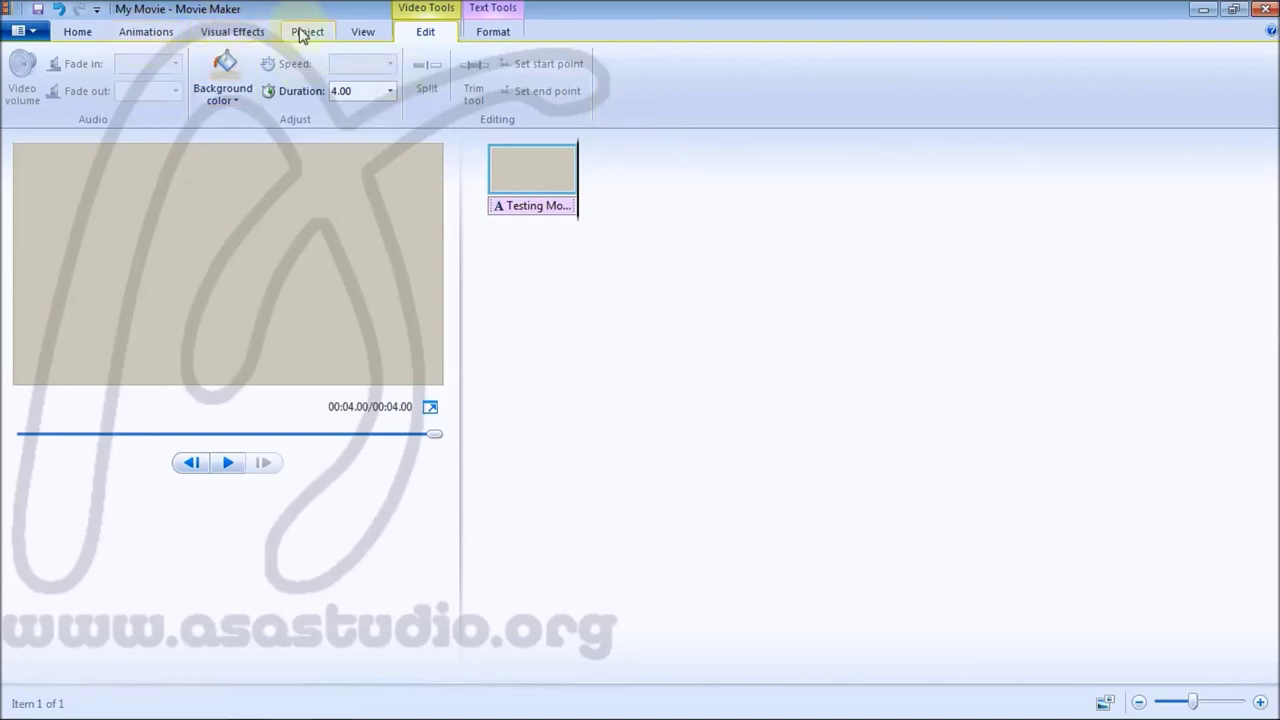
pyautogui.click(492, 33)
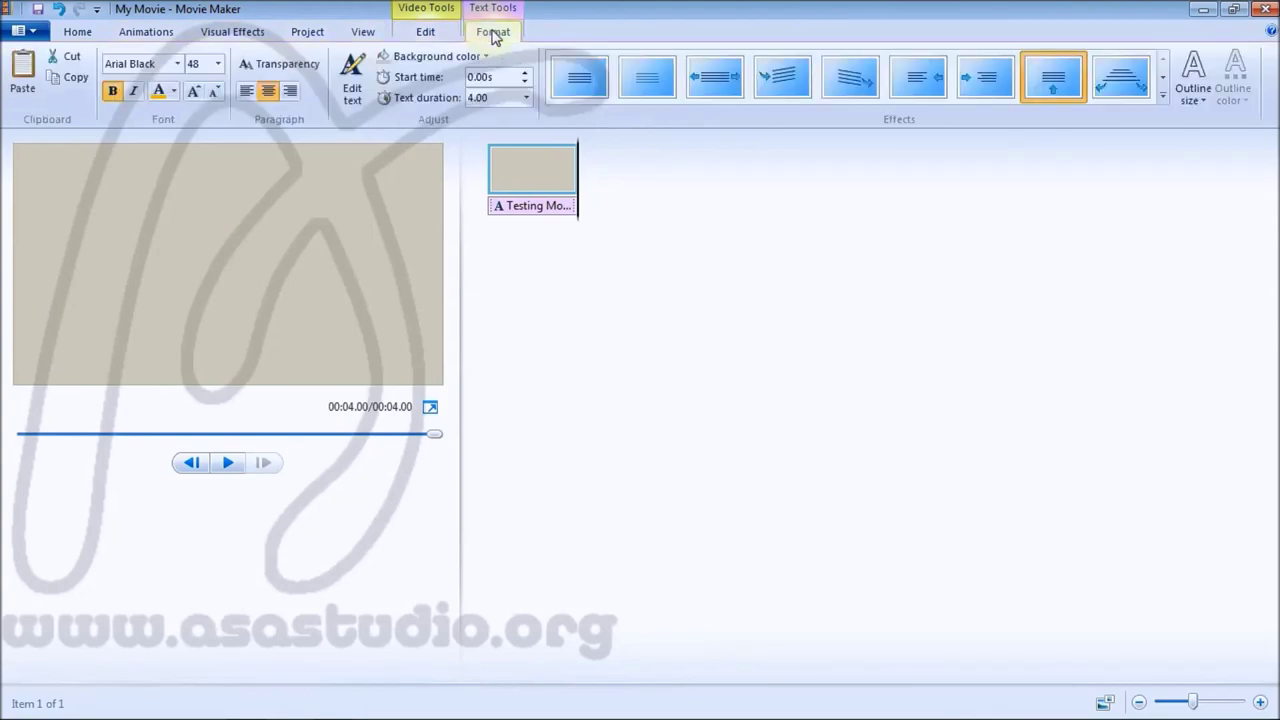
pyautogui.click(363, 32)
pyautogui.click(307, 32)
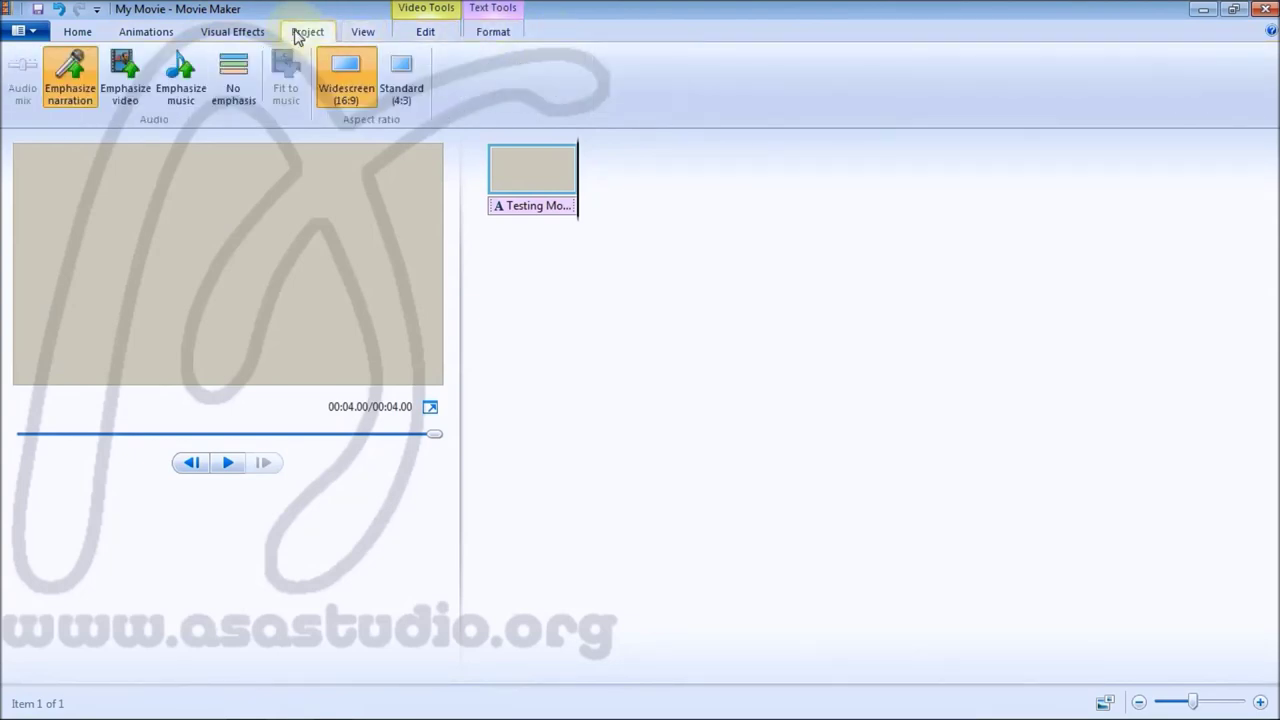
pyautogui.click(240, 33)
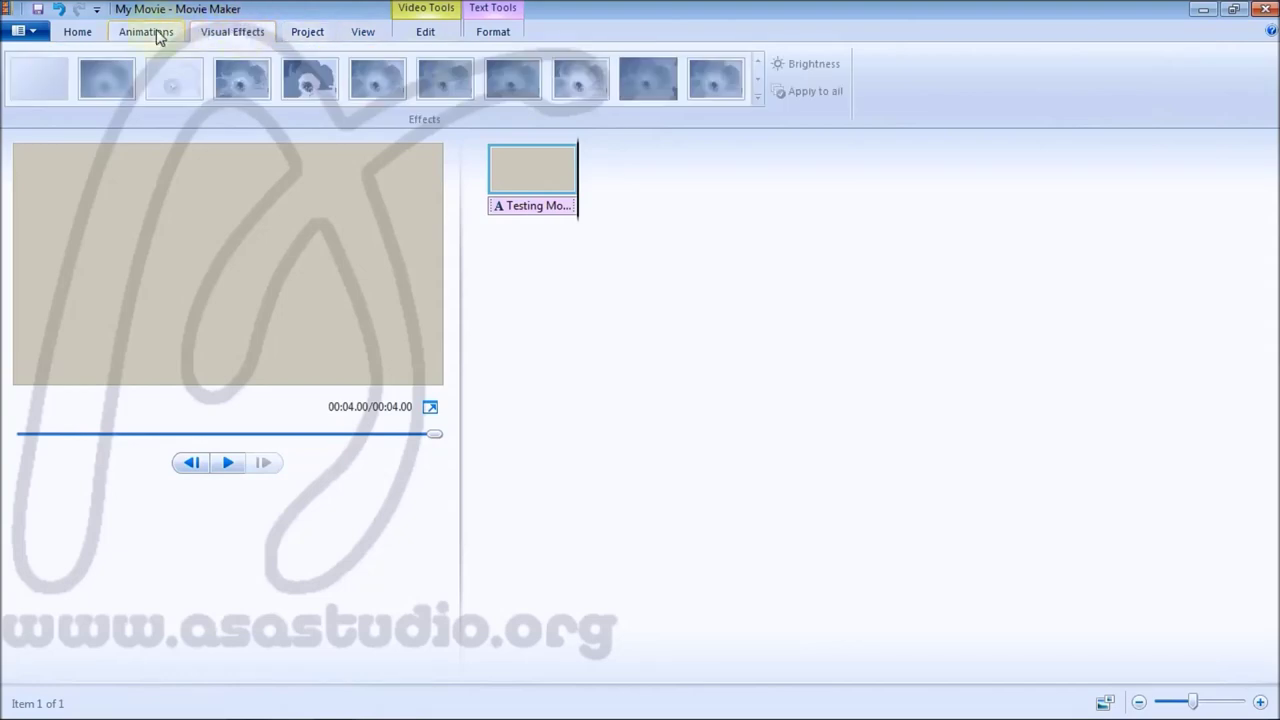
pyautogui.click(155, 34)
pyautogui.click(84, 33)
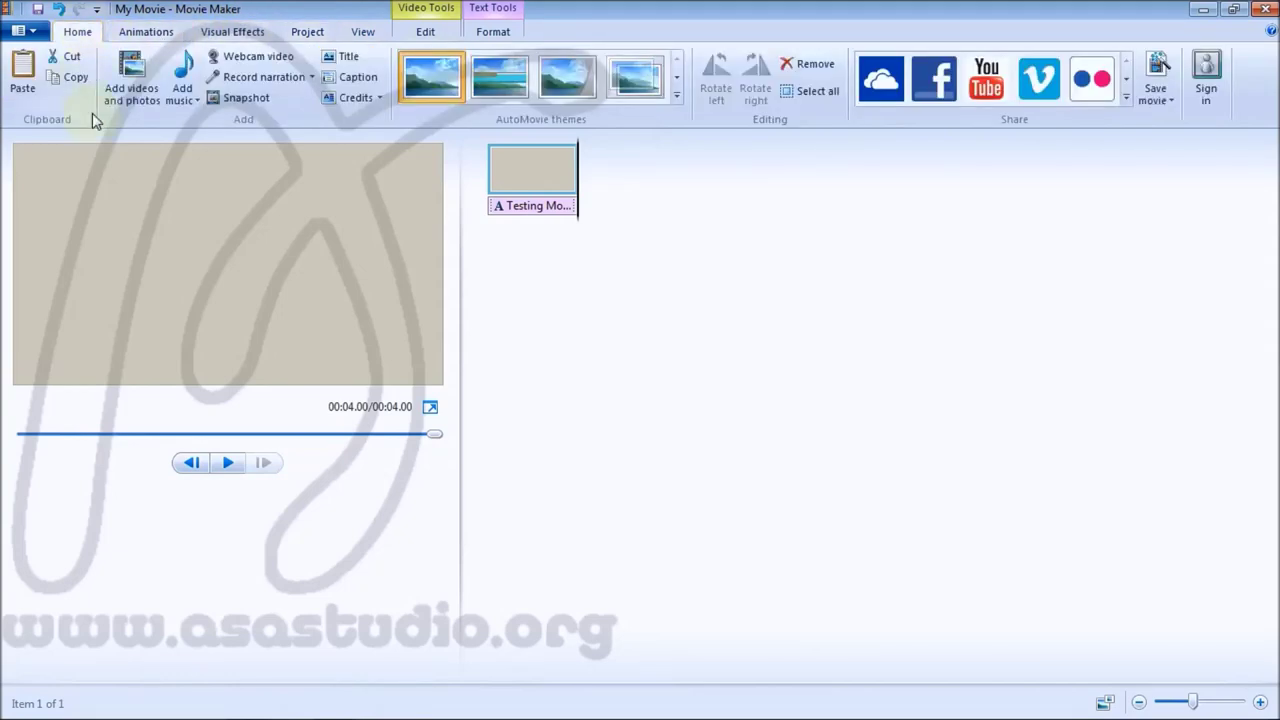